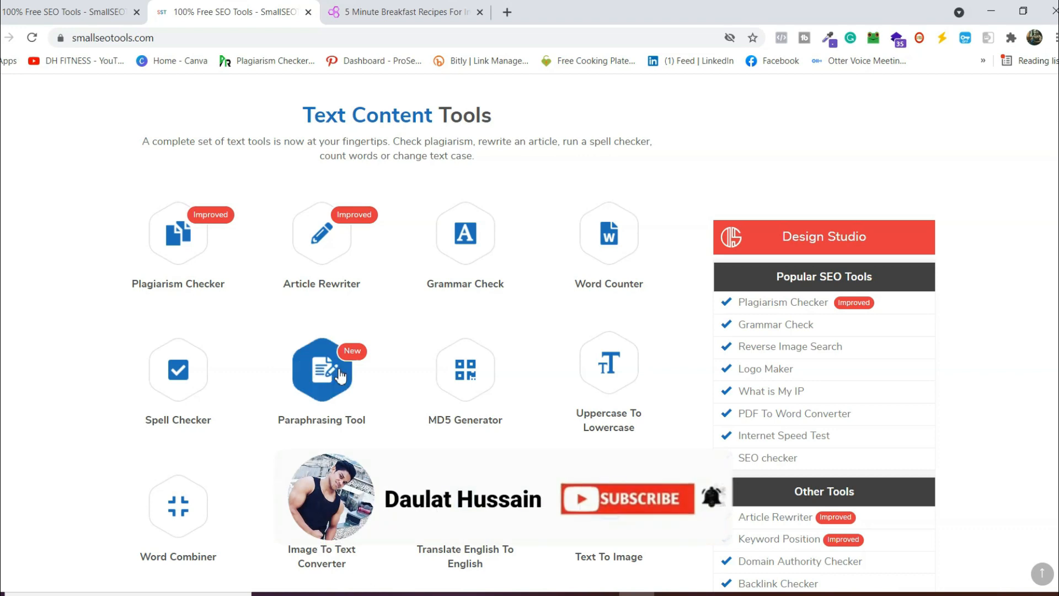
Step: Open the Article Rewriter tool and bring its content box into view
left_click(342, 271)
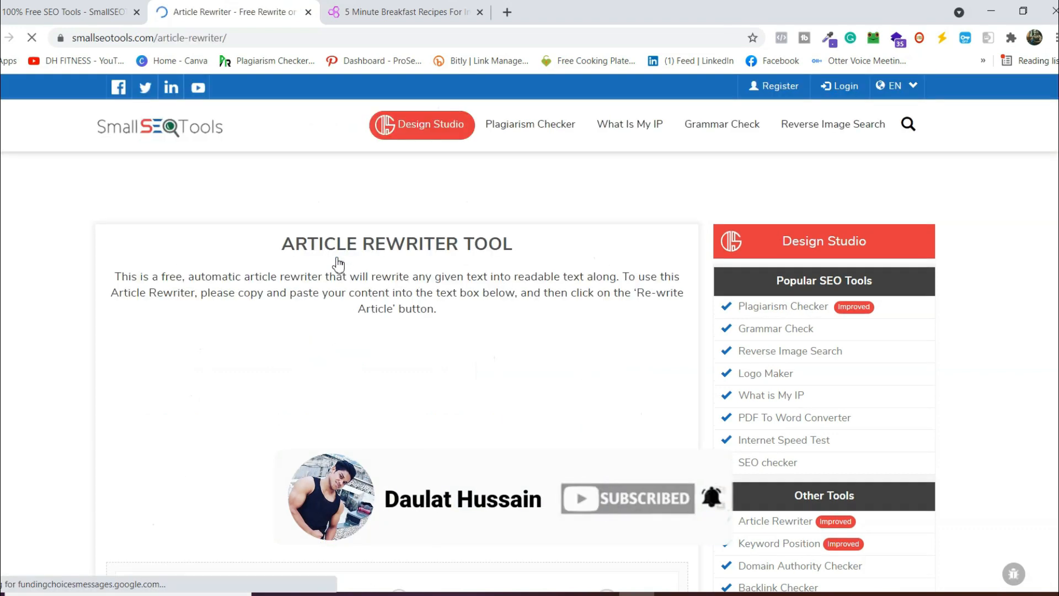
scroll(375, 308, "down", 5)
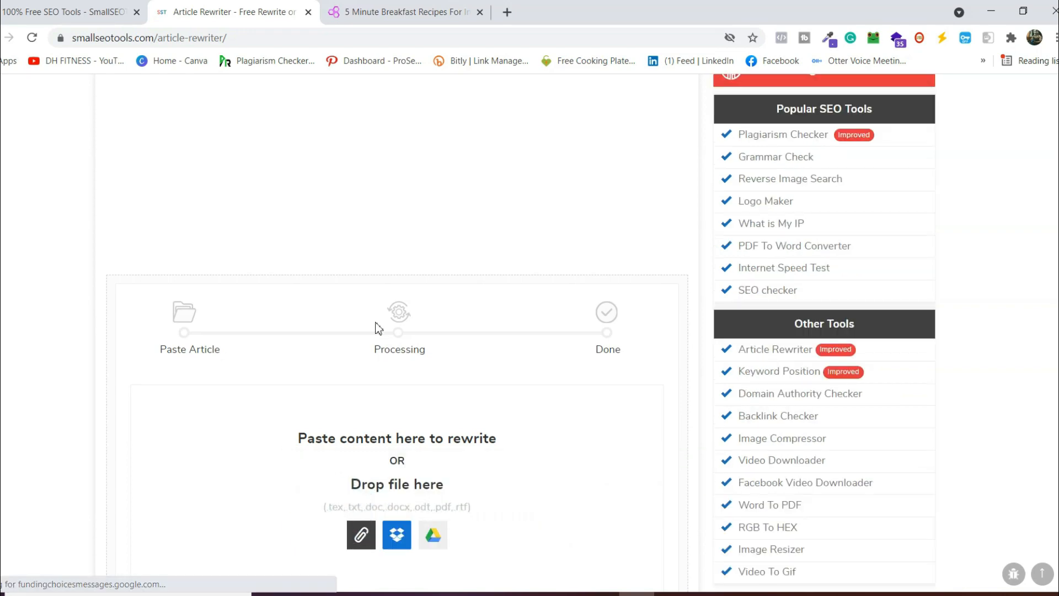
scroll(379, 329, "up", 3)
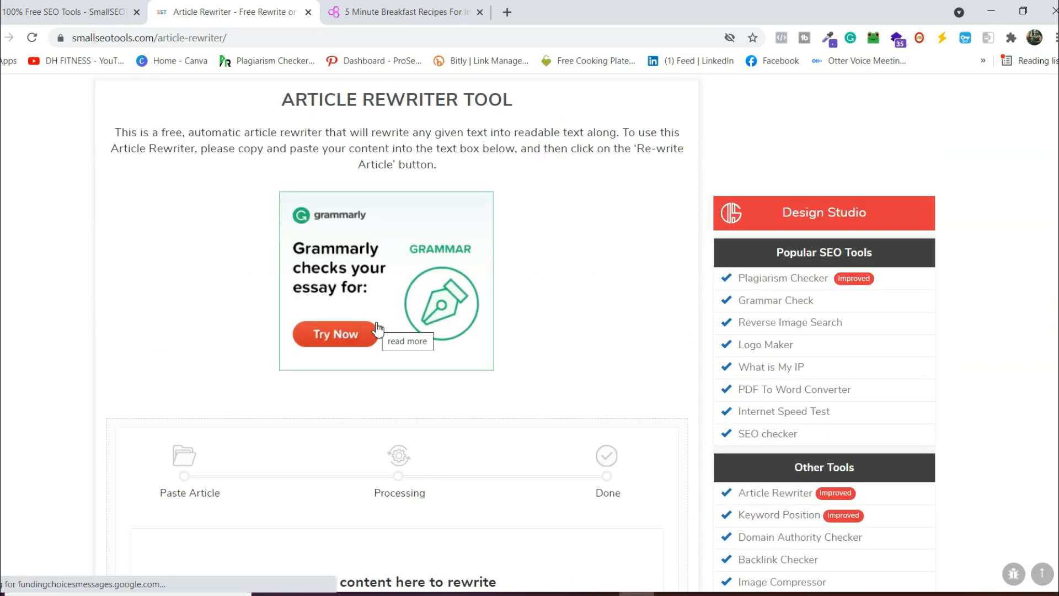
scroll(406, 345, "down", 3)
scroll(407, 337, "up", 3)
scroll(485, 324, "down", 5)
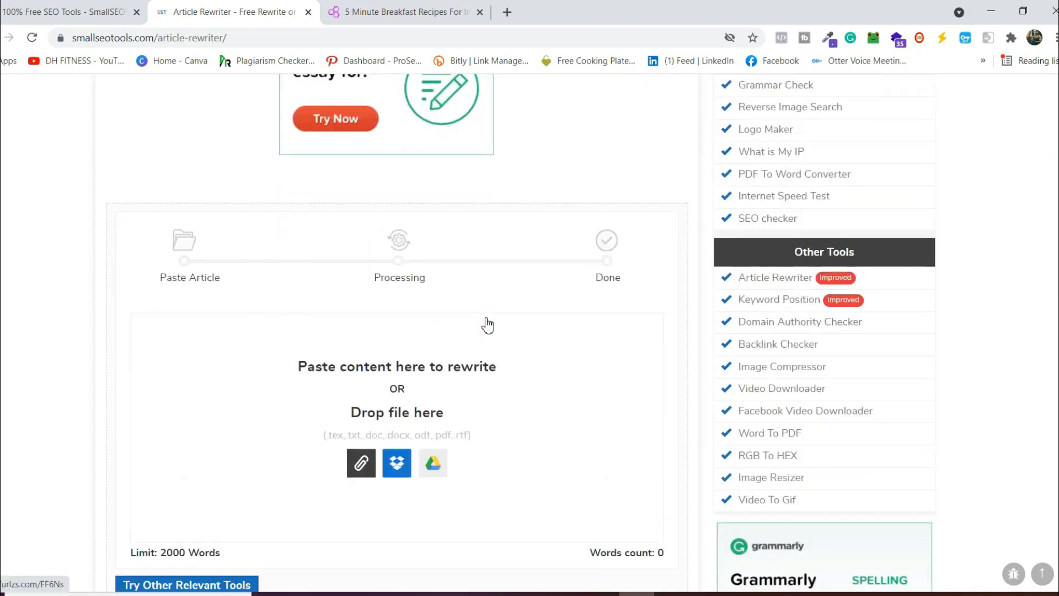
scroll(488, 319, "down", 3)
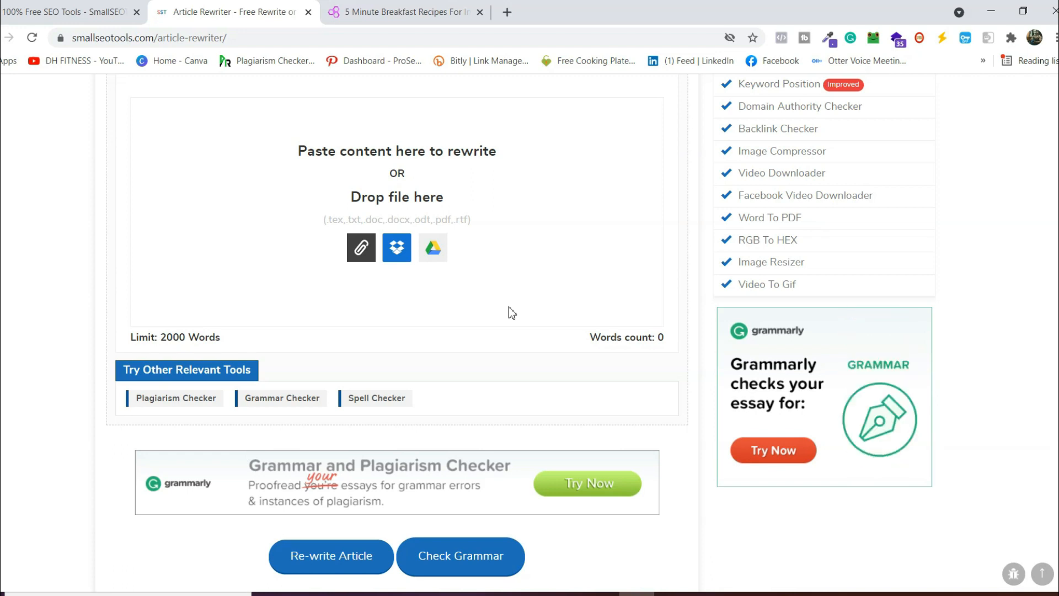
scroll(508, 307, "up", 3)
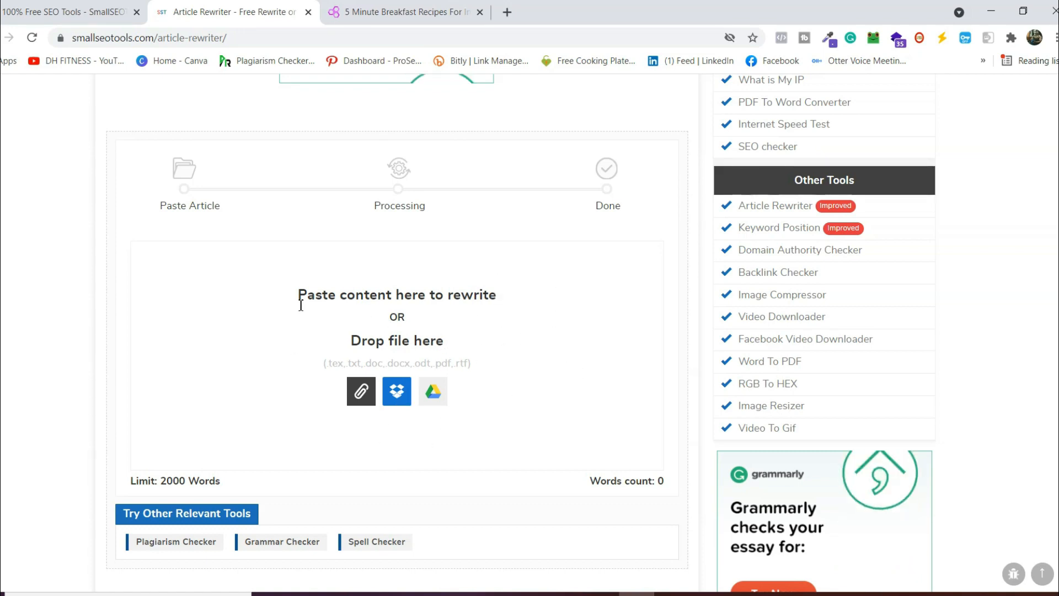
Step: Copy the breakfast recipes blog text from "Here in this article" through the heading "Top 7, 5 Minutes Breakfast Recipes For Indian Diet"
left_click(397, 12)
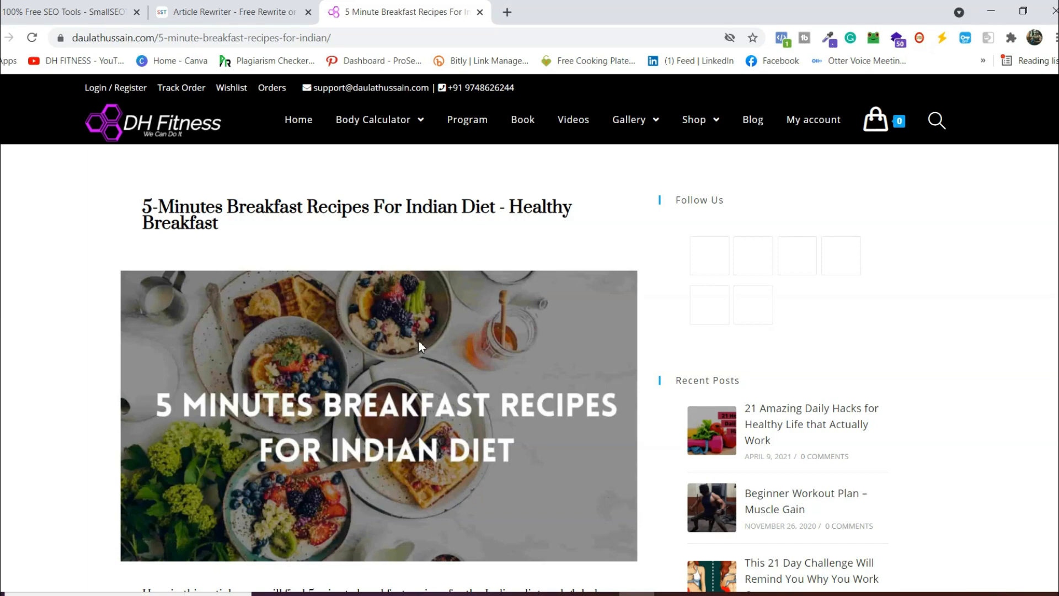
scroll(418, 339, "down", 5)
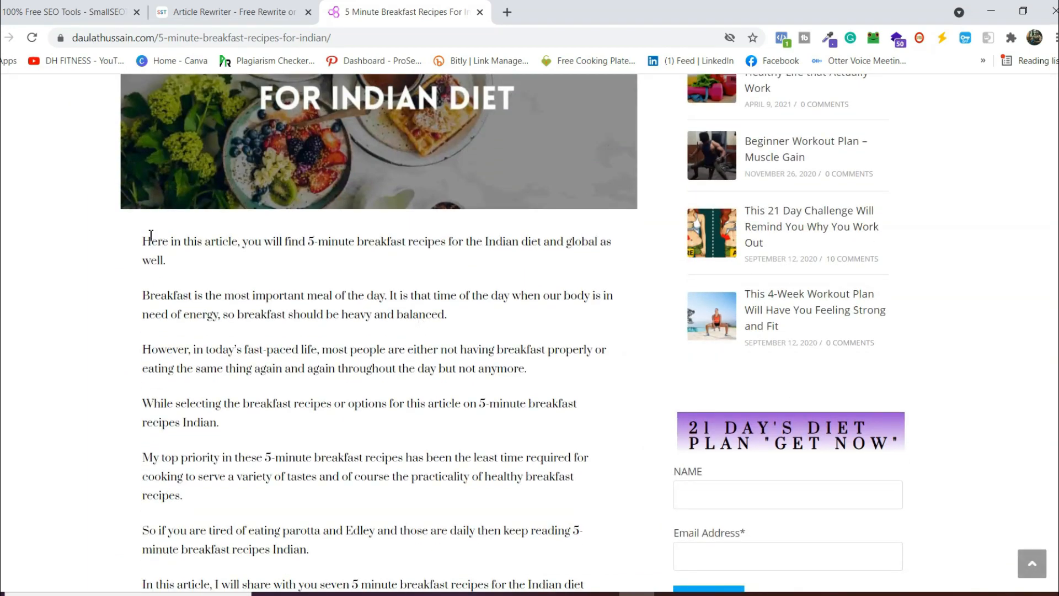
left_click_drag(149, 233, 490, 535)
scroll(194, 388, "down", 4)
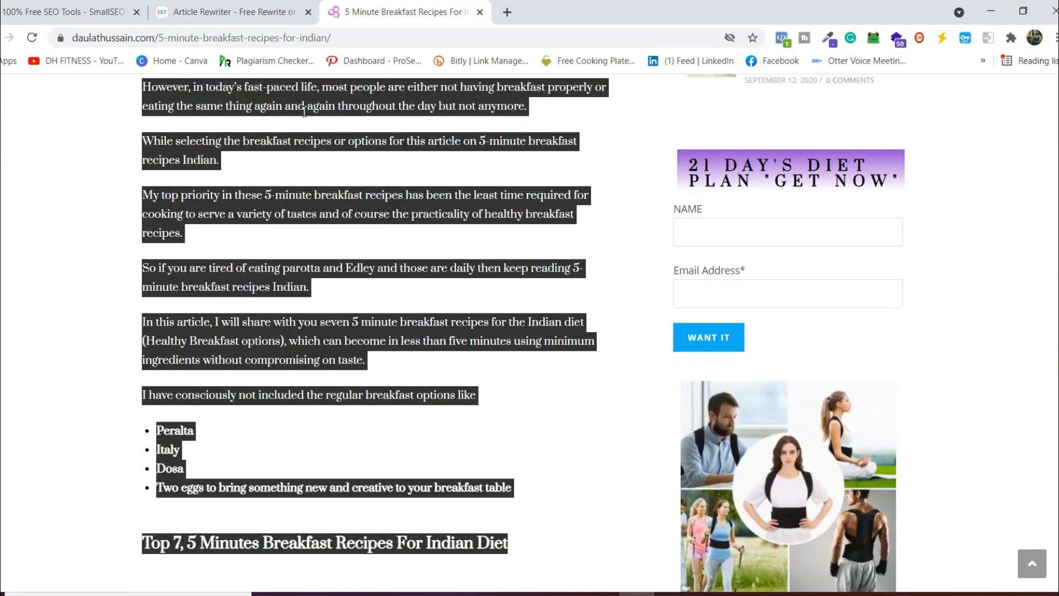
right_click(310, 147)
left_click(317, 152)
Step: Paste the copied blog text into the Article Rewriter's content box
left_click(251, 12)
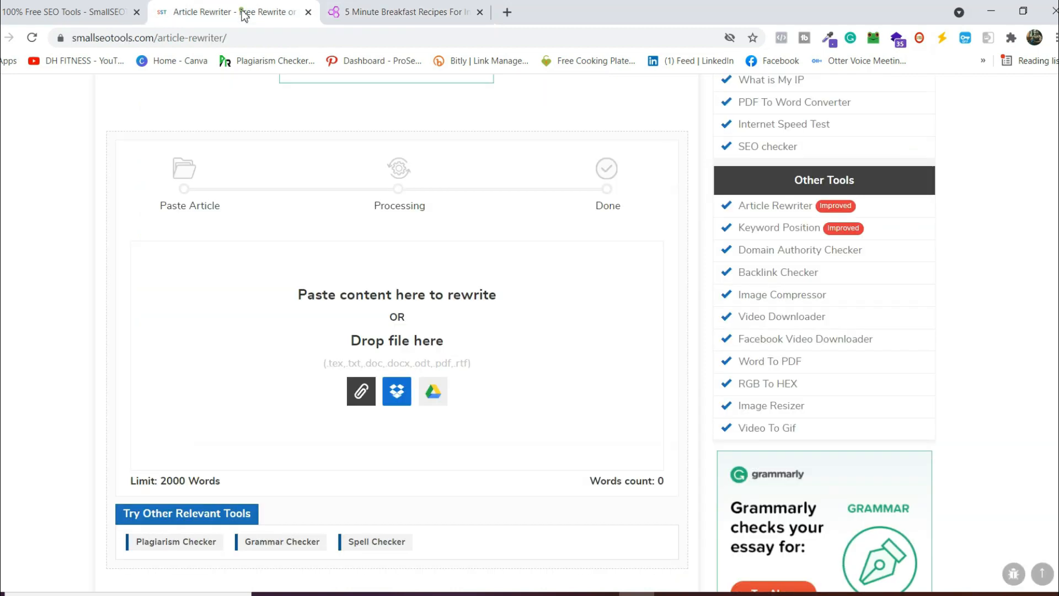
scroll(279, 118, "down", 3)
left_click(278, 116)
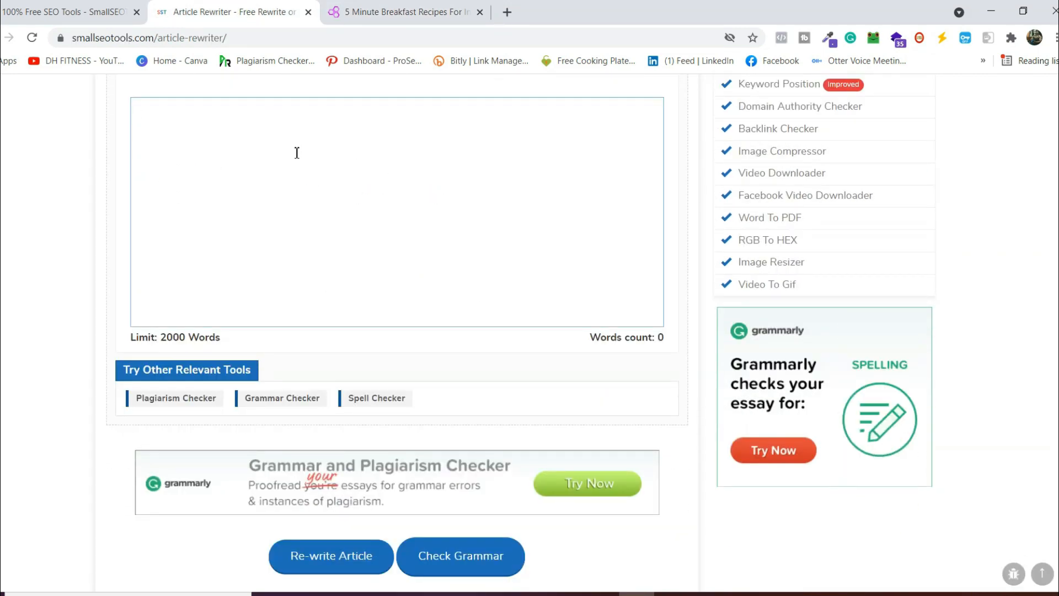
key("ctrl+v")
scroll(311, 157, "up", 10)
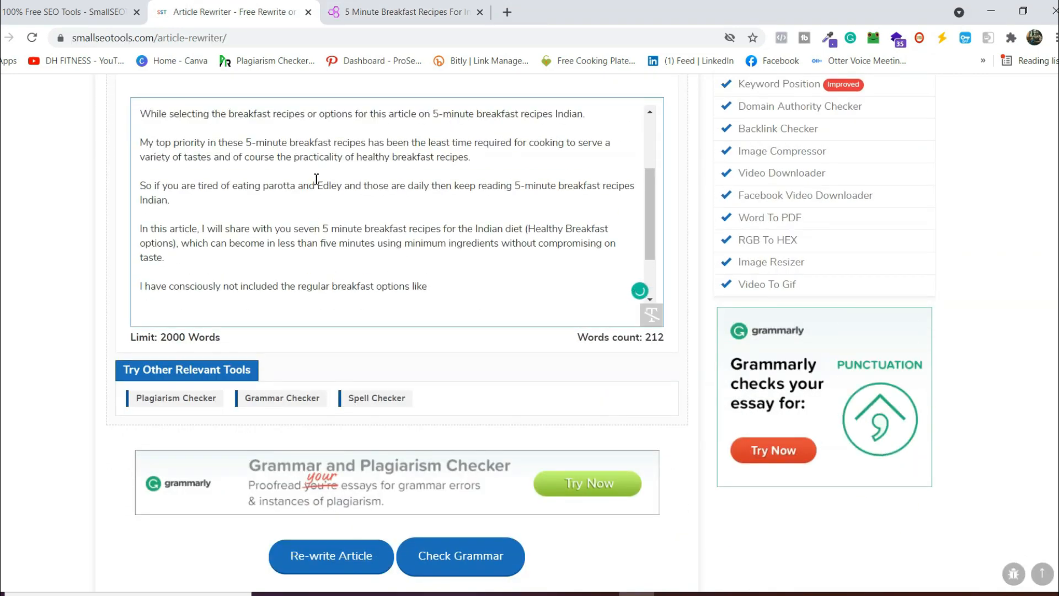
scroll(359, 233, "down", 3)
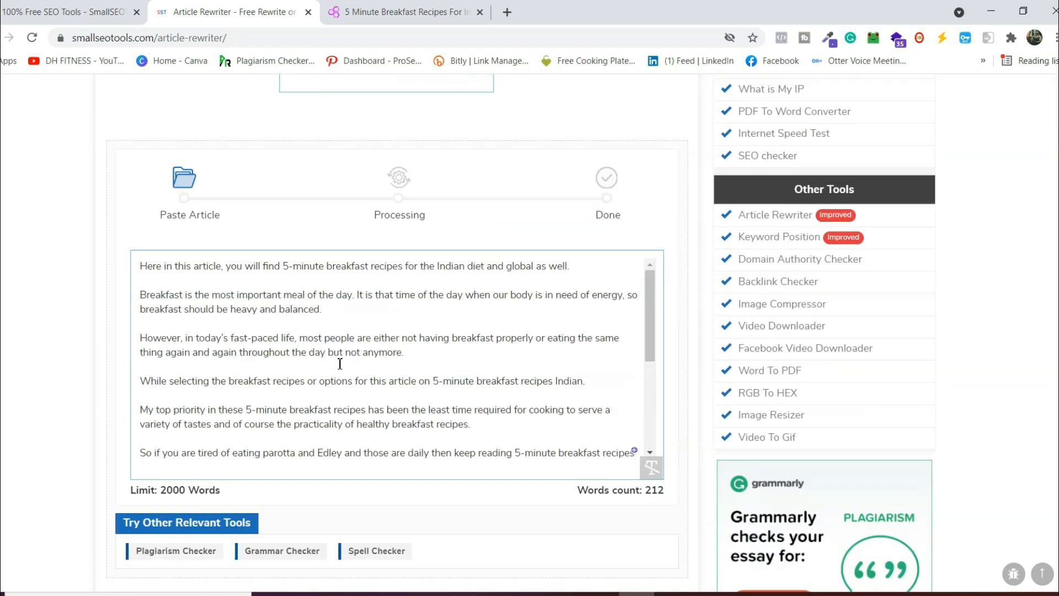
Step: Submit the pasted article for rewriting and solve the captcha by selecting all images with tractors
scroll(445, 322, "down", 4)
scroll(446, 323, "down", 4)
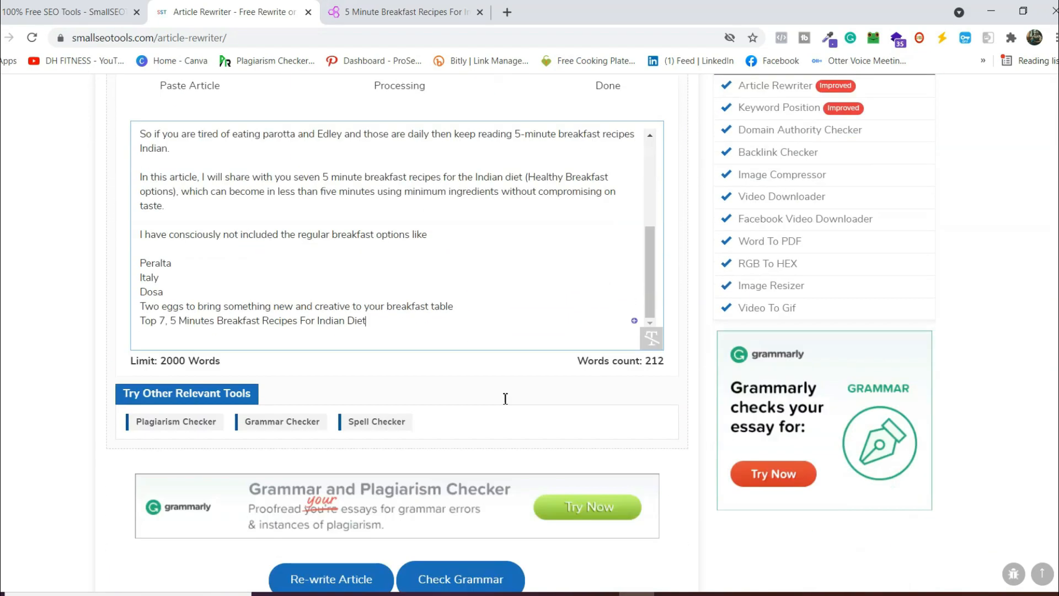
scroll(521, 265, "down", 1)
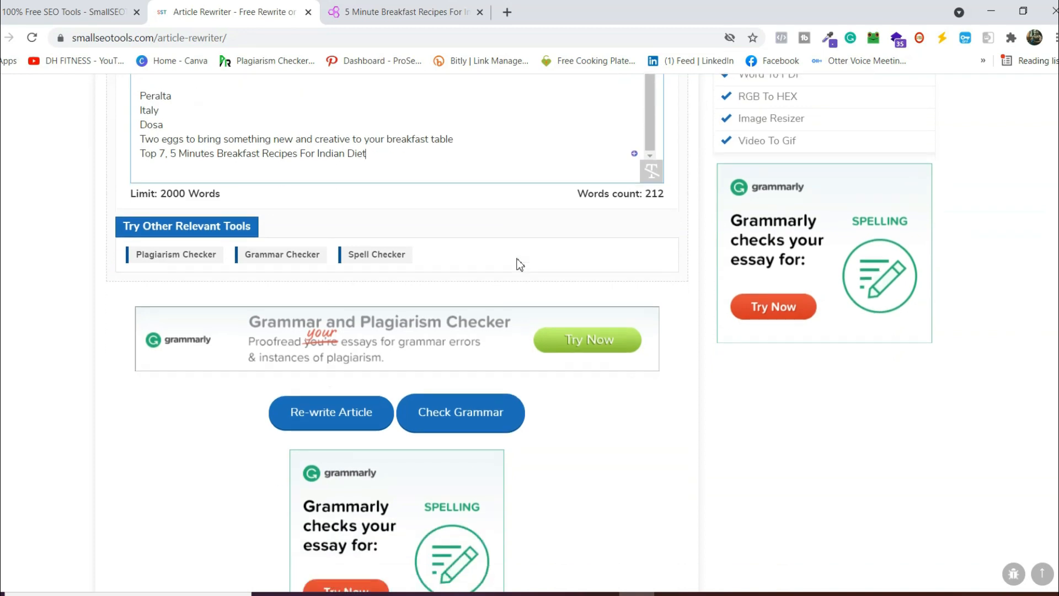
left_click(374, 412)
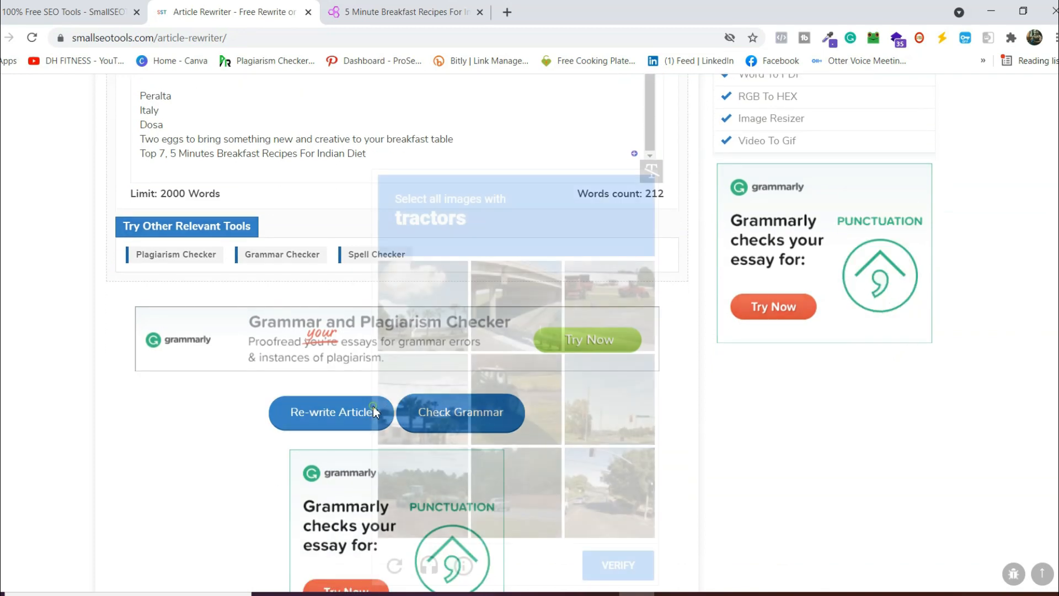
left_click(499, 408)
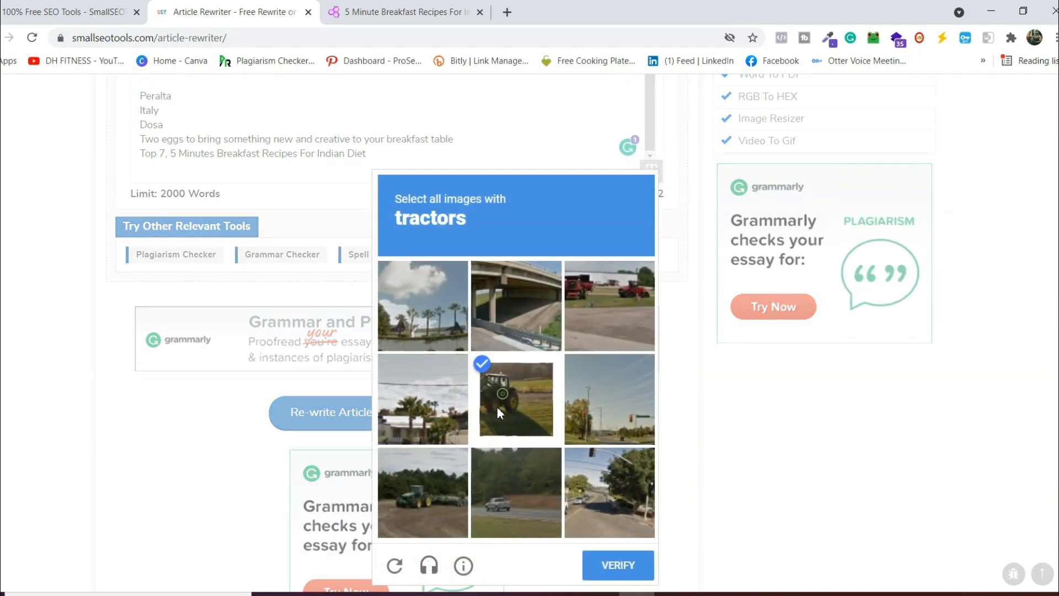
left_click(441, 472)
left_click(610, 326)
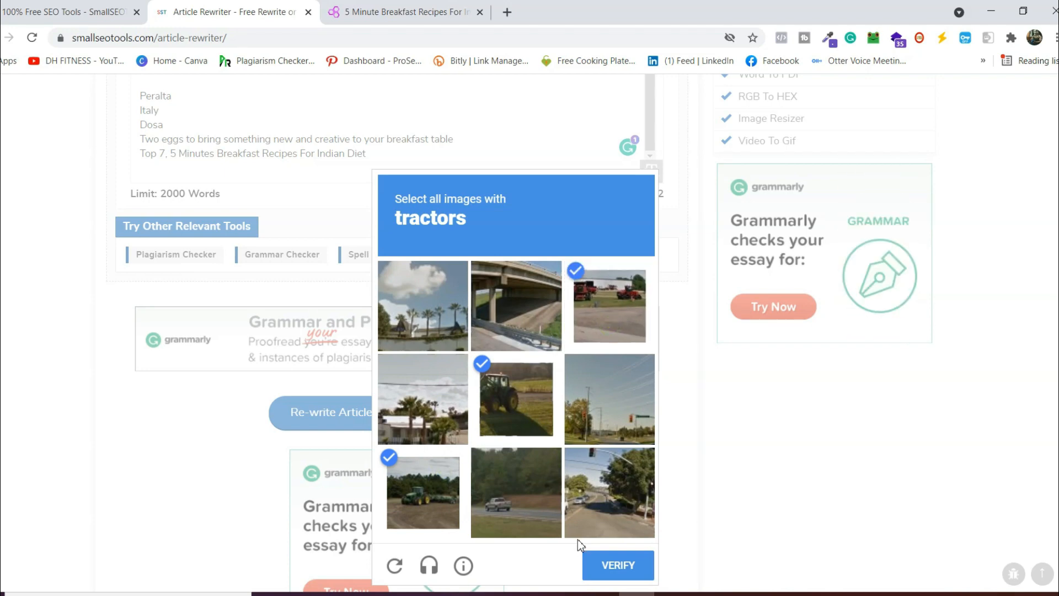
left_click(611, 577)
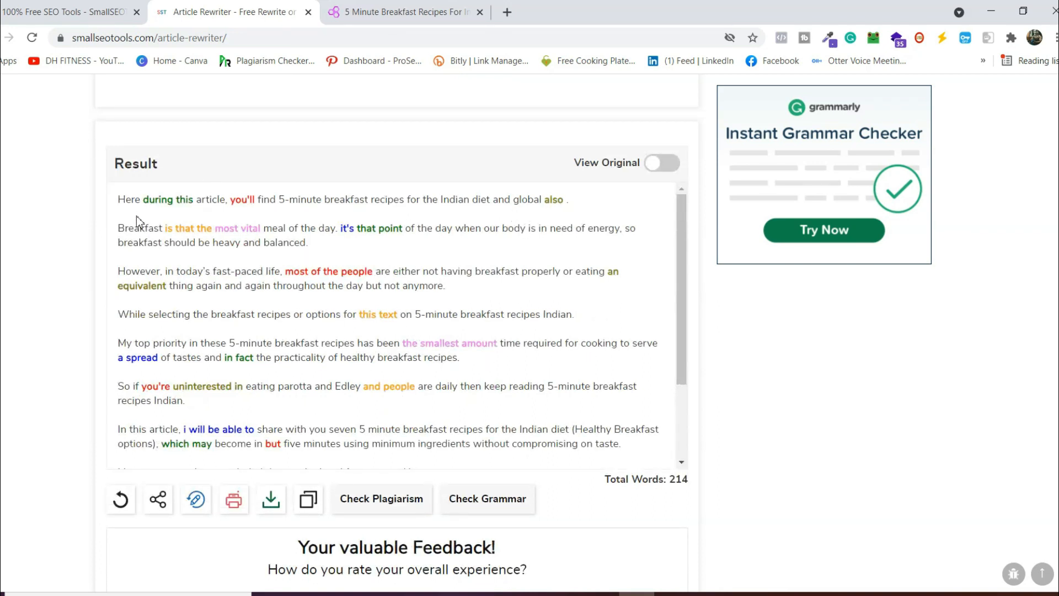
Step: Replace the rewritten phrase "during this" in the first sentence with the custom word "dddd"
left_click(175, 201)
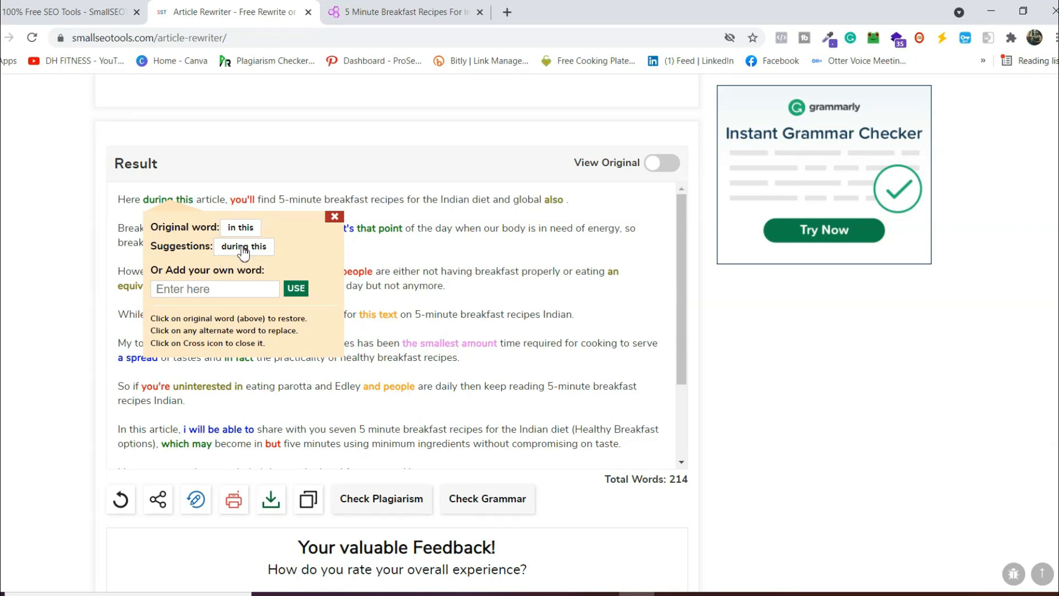
left_click(251, 293)
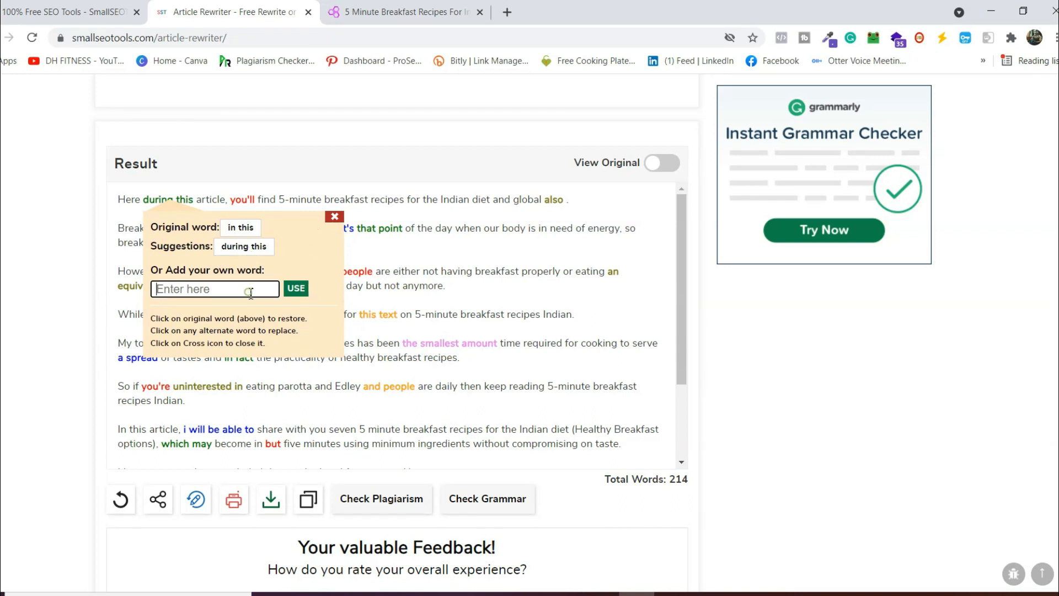
left_click(287, 281)
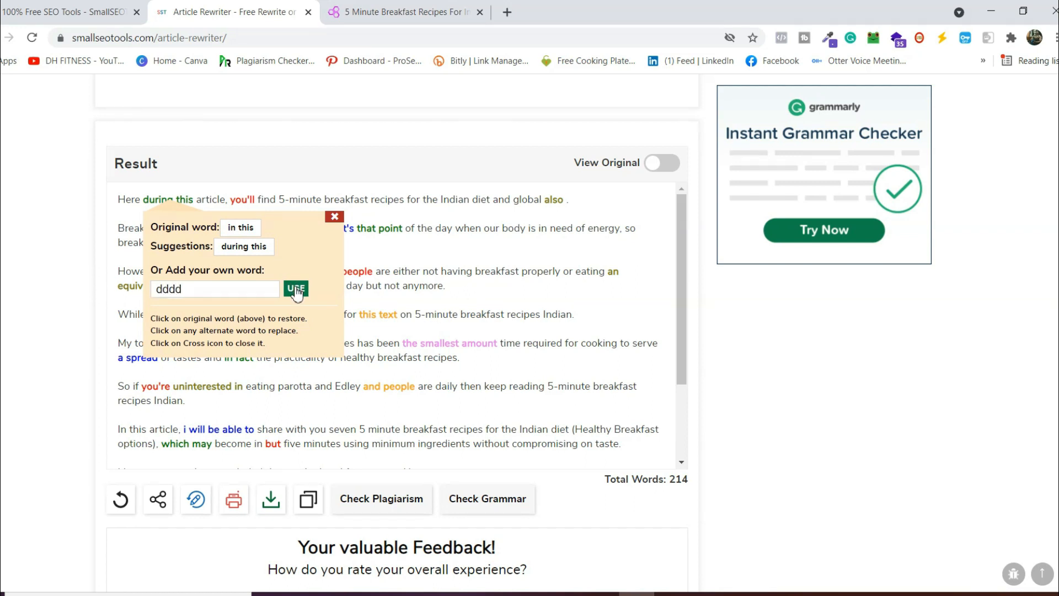
left_click(334, 216)
Step: View the suggested alternatives for the highlighted phrases "you'll", "most vital" and "is that the"
left_click(223, 201)
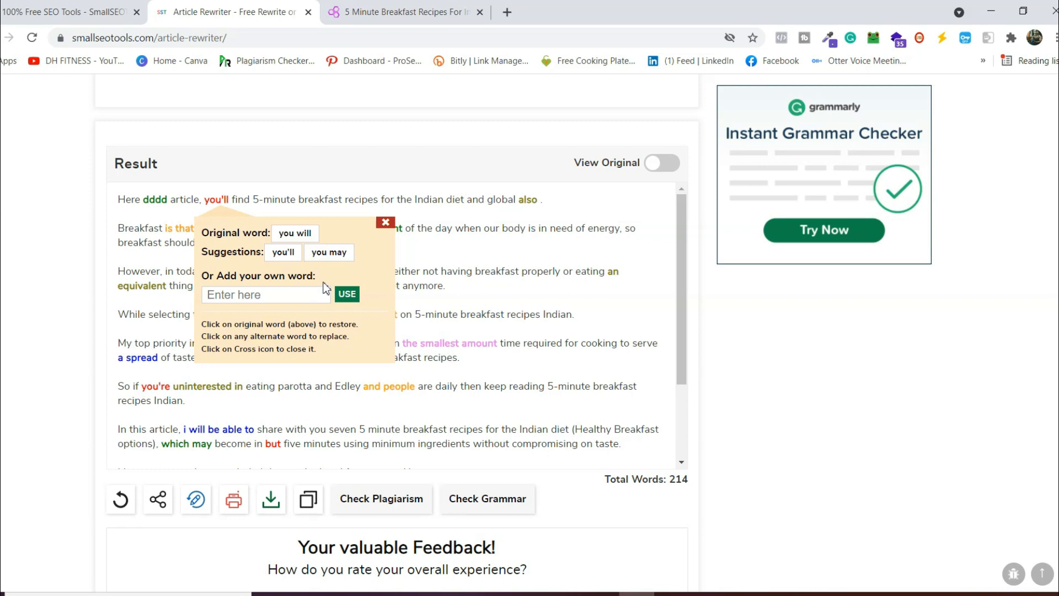
left_click(512, 347)
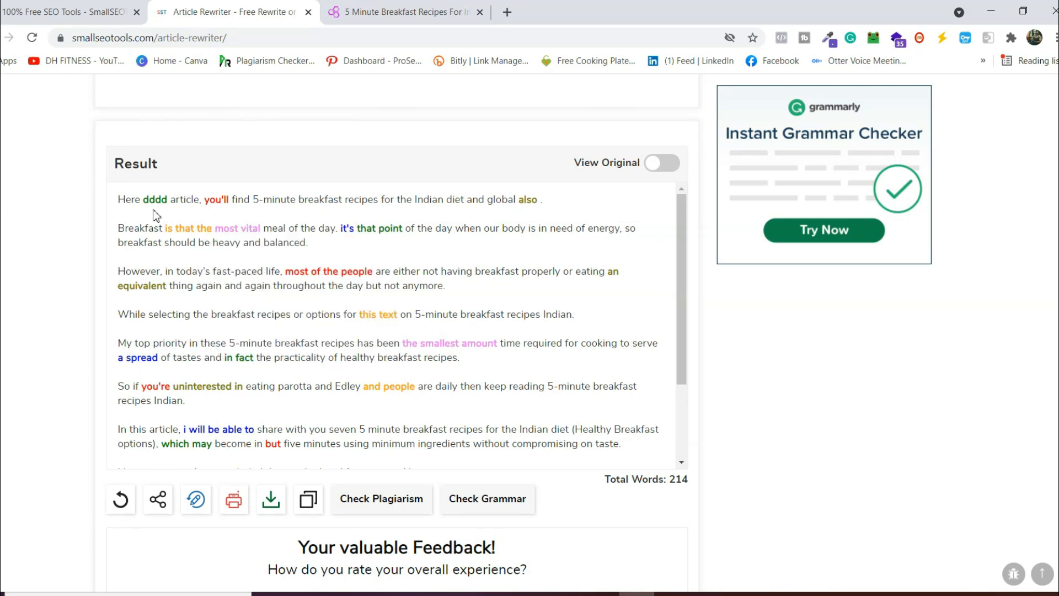
left_click(237, 228)
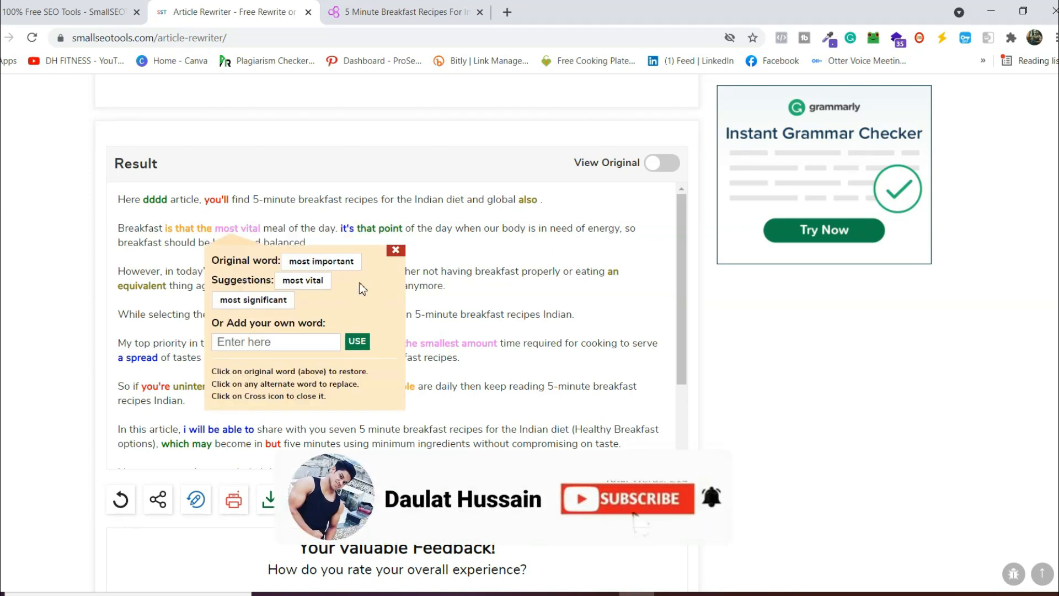
left_click(190, 229)
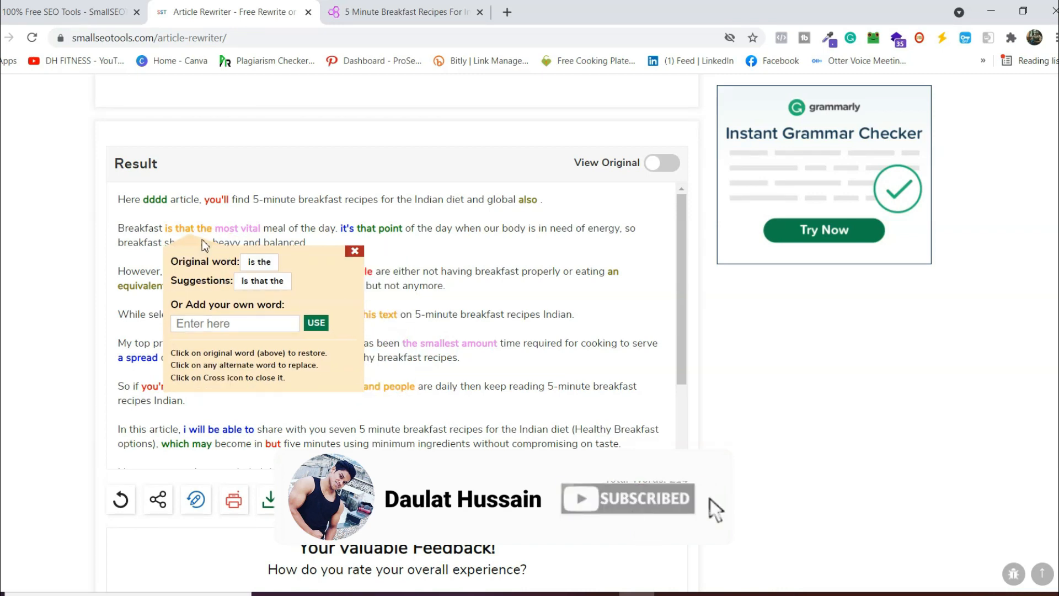
Step: Choose the suggestion "the smallest amount" for the highlighted phrase in the "My top priority" paragraph
left_click(426, 344)
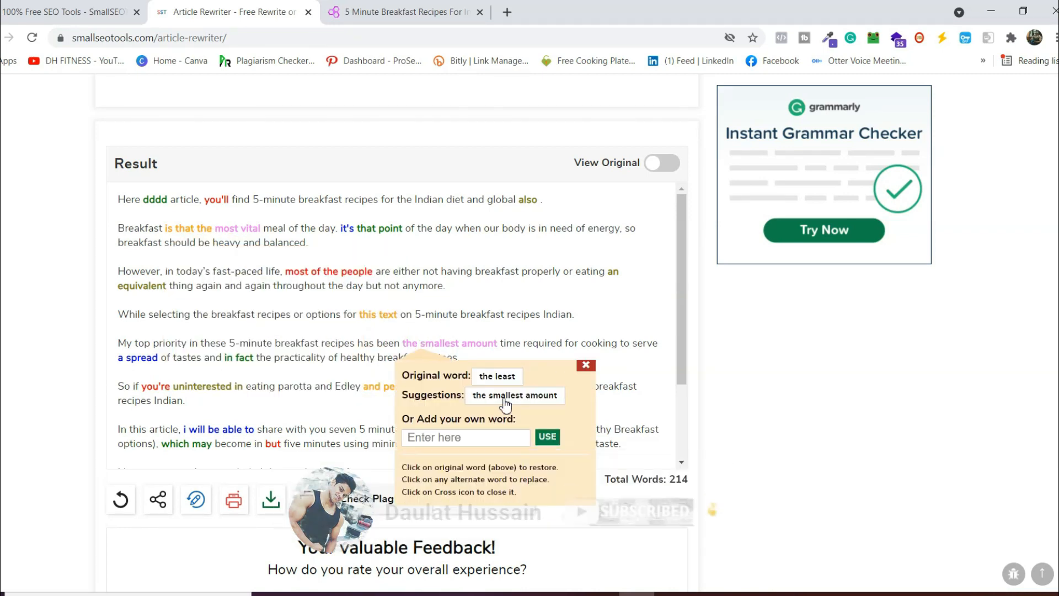
left_click(502, 398)
left_click(587, 364)
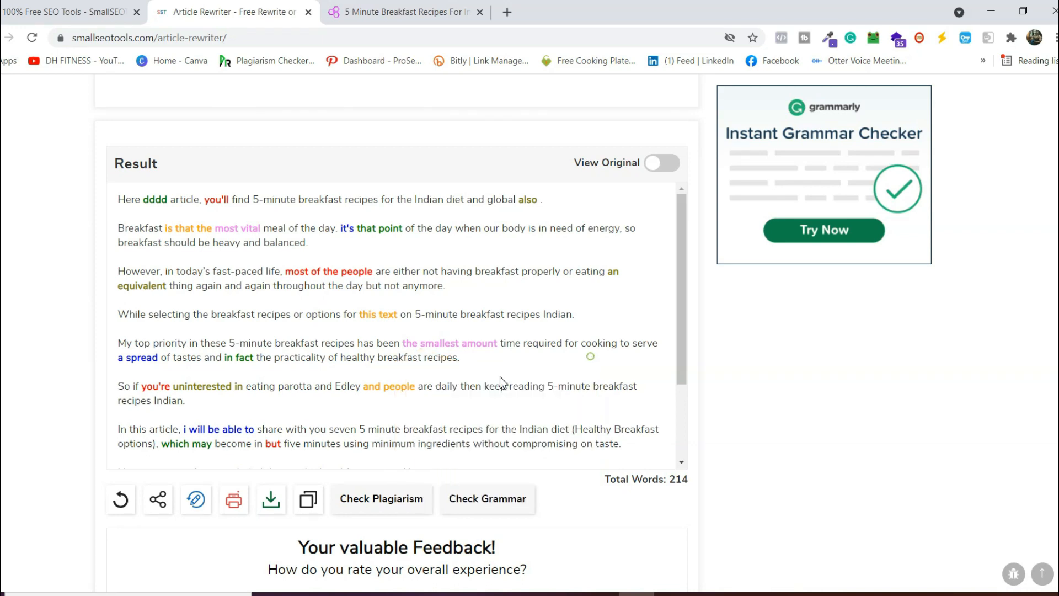
Step: Copy the whole rewritten article from the result
scroll(496, 342, "down", 2)
scroll(498, 353, "up", 2)
scroll(244, 534, "down", 2)
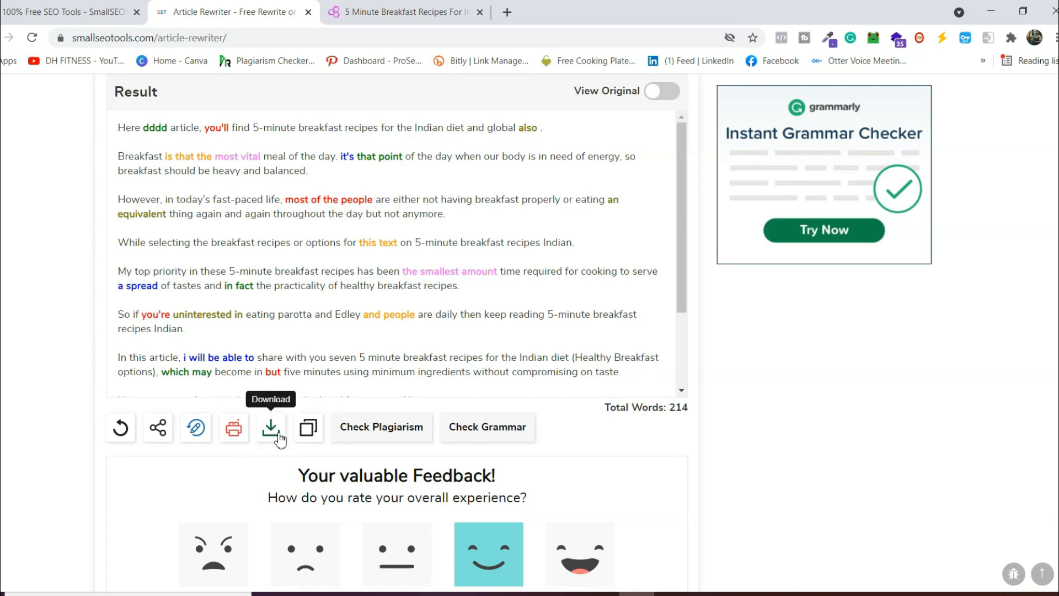
left_click(308, 426)
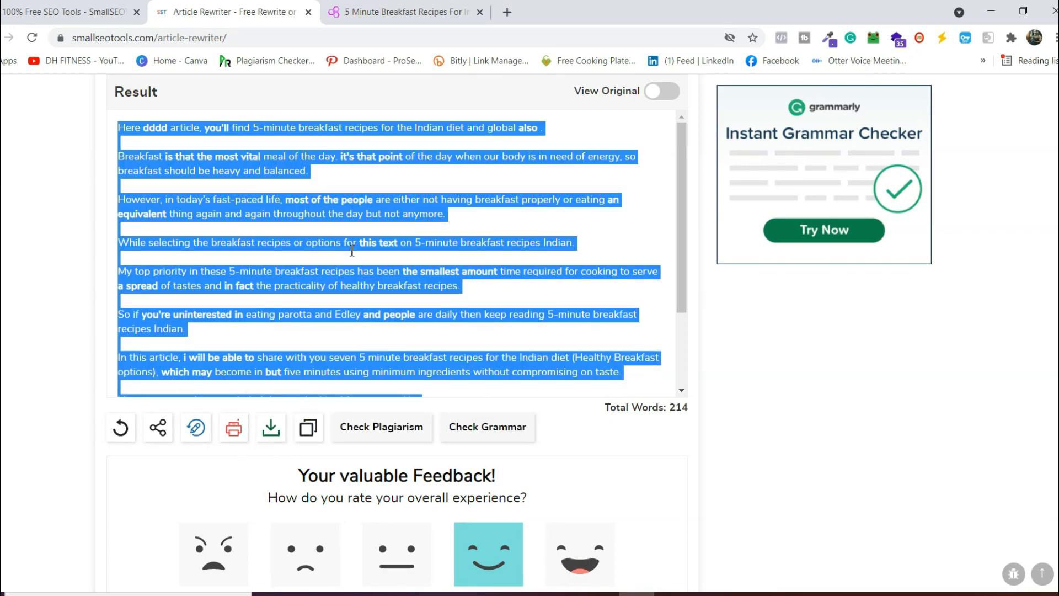
Step: Review the rewritten article through to its end and send it to the Plagiarism Checker
scroll(352, 251, "up", 2)
scroll(360, 307, "down", 2)
scroll(362, 308, "up", 2)
scroll(381, 317, "down", 2)
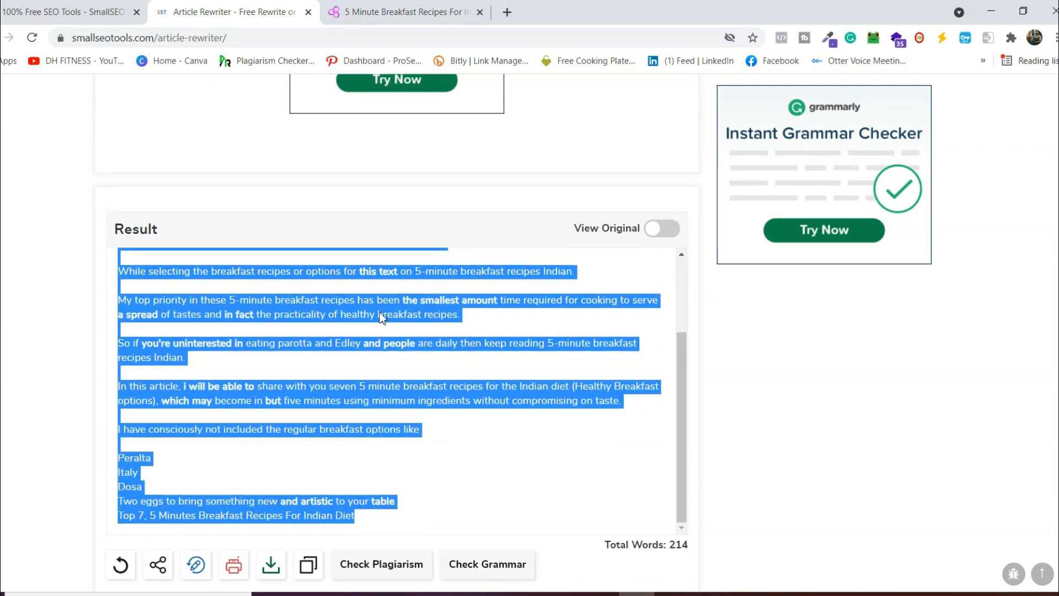
scroll(380, 318, "down", 4)
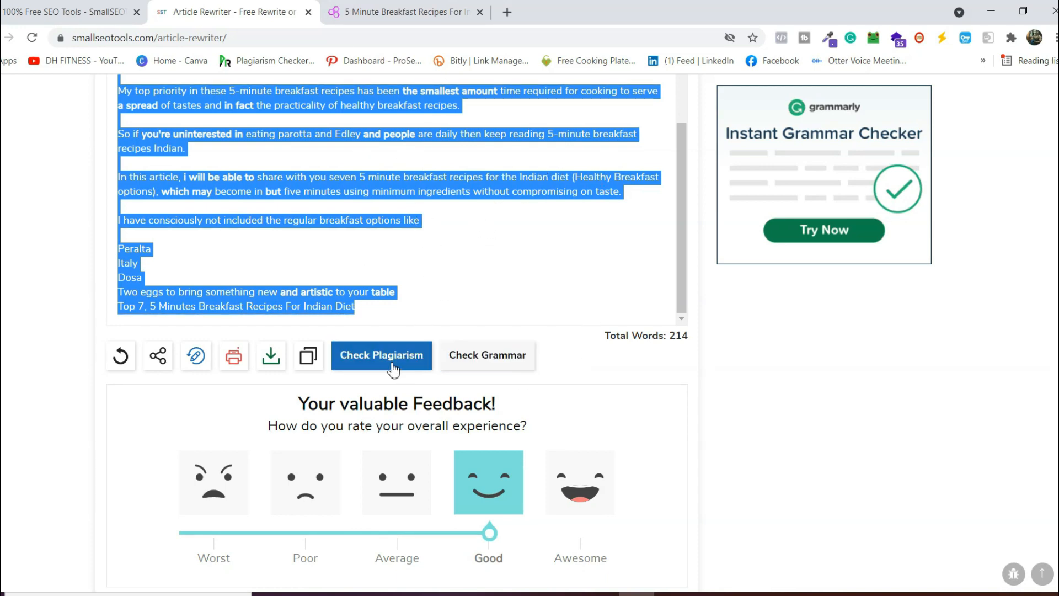
left_click(385, 361)
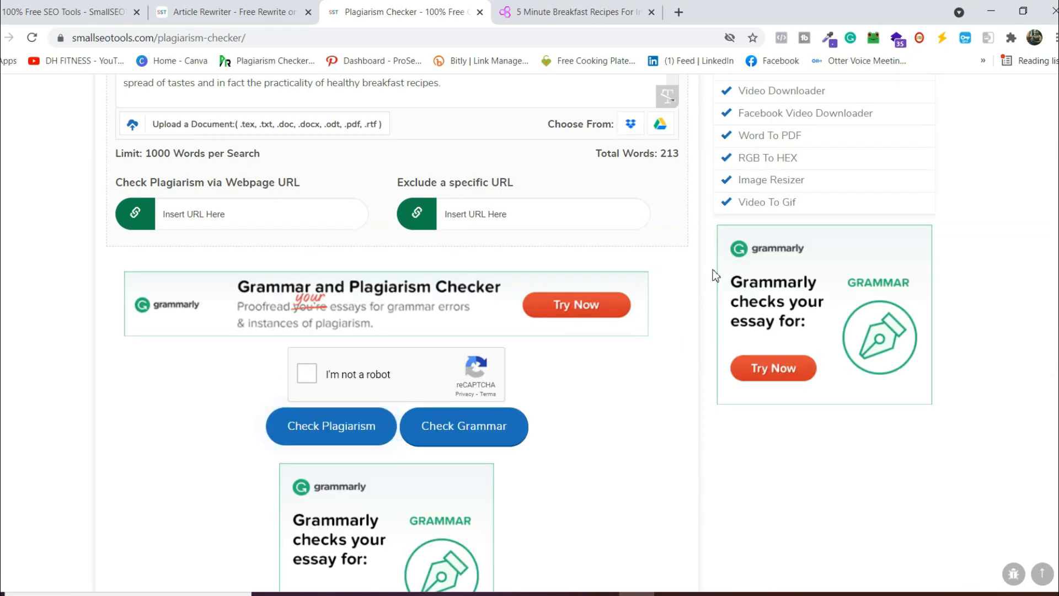
Step: Complete the "I'm not a robot" verification and run the plagiarism check on the rewritten article
left_click(309, 374)
scroll(309, 380, "down", 1)
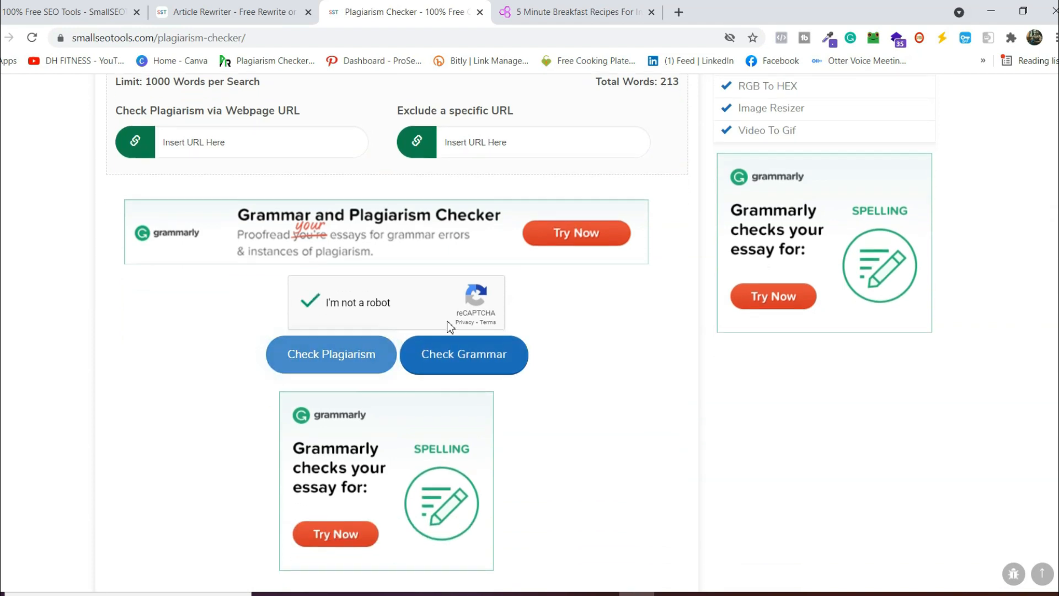
left_click(315, 363)
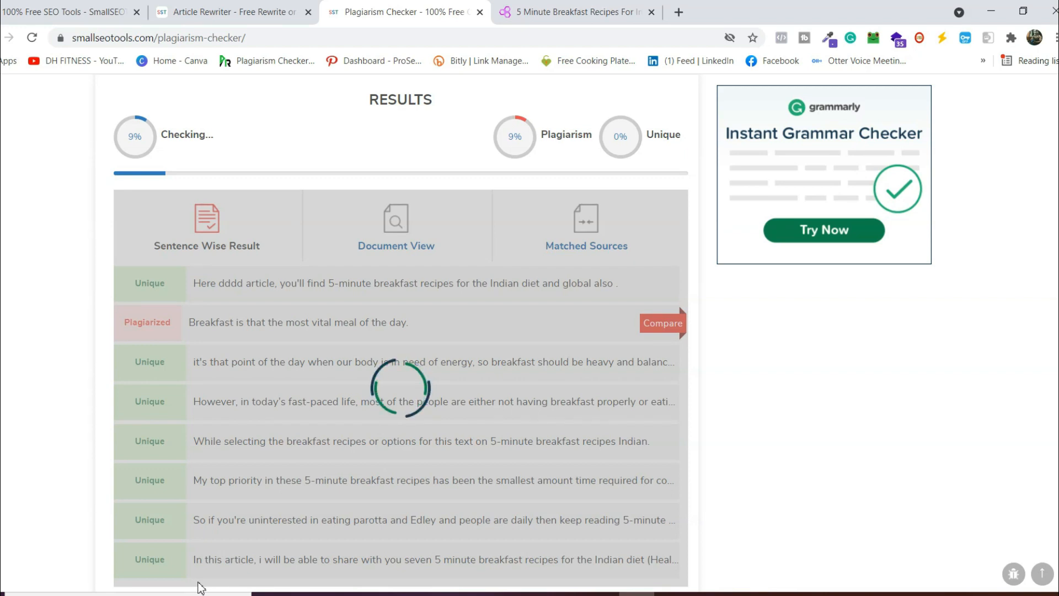
Step: Examine the plagiarism check's overall percentages, its sentence-wise results and the submitted article text
scroll(259, 530, "up", 1)
scroll(277, 524, "down", 2)
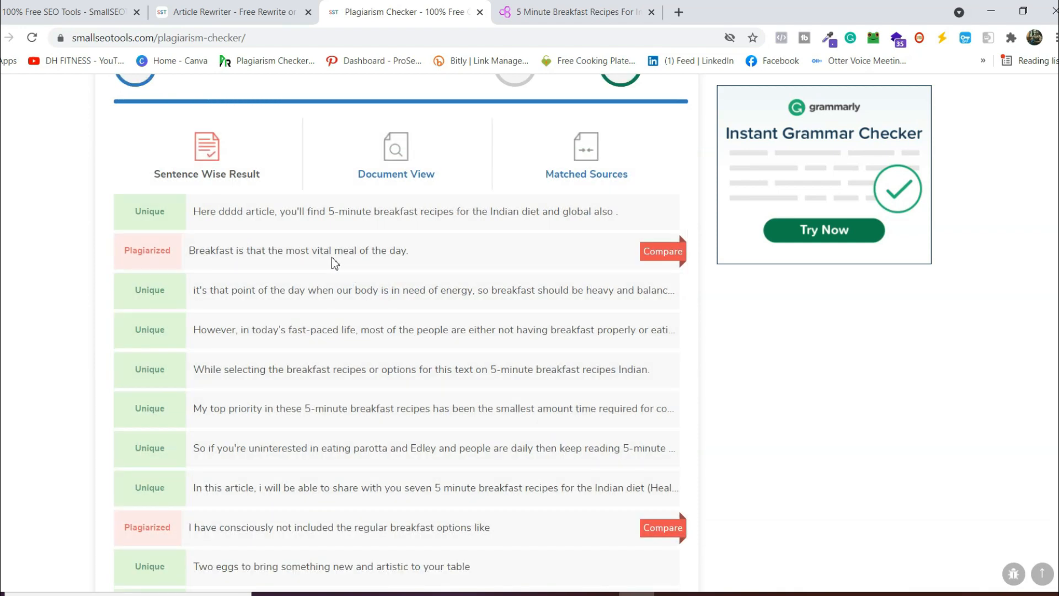
scroll(371, 260, "up", 3)
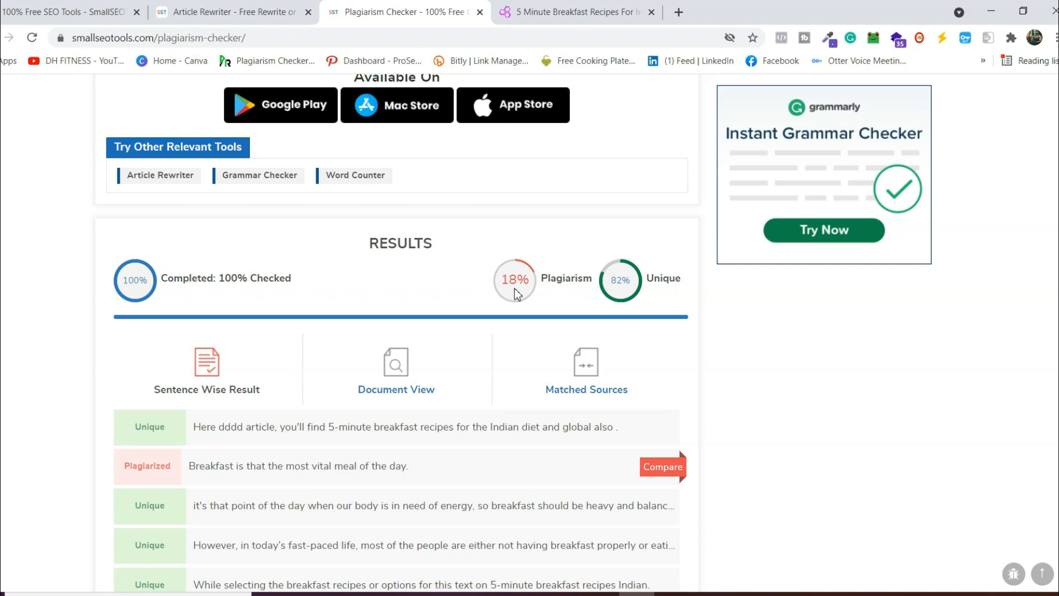
scroll(538, 296, "down", 3)
scroll(530, 298, "up", 10)
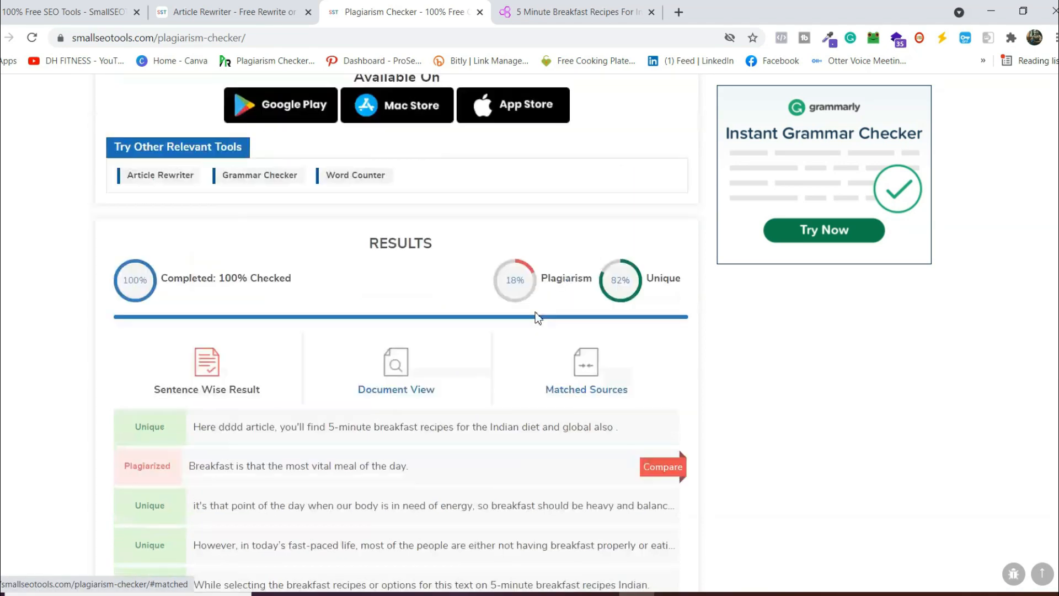
scroll(507, 362, "up", 5)
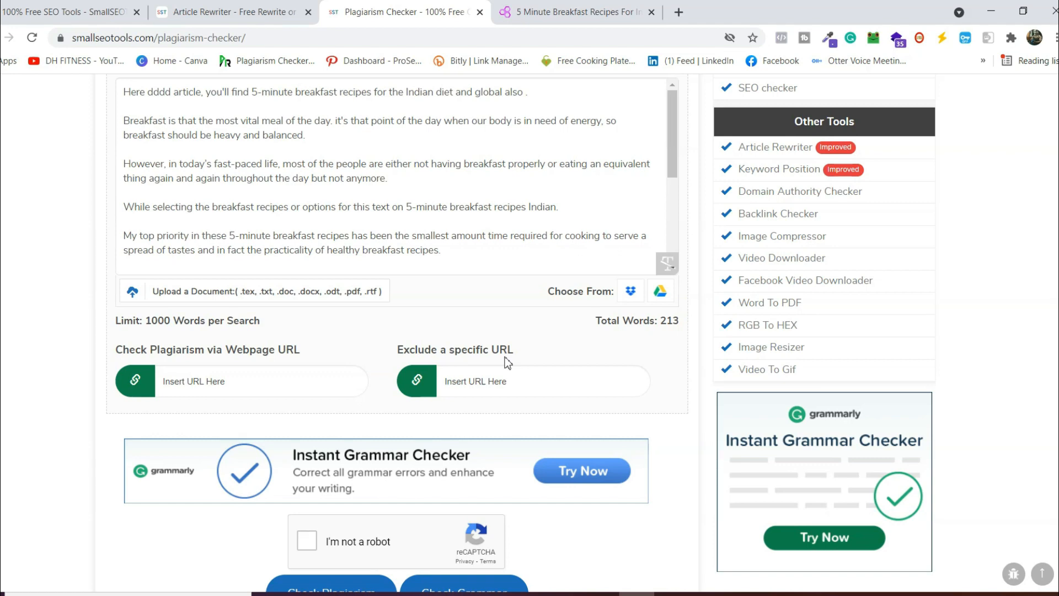
scroll(506, 363, "up", 1)
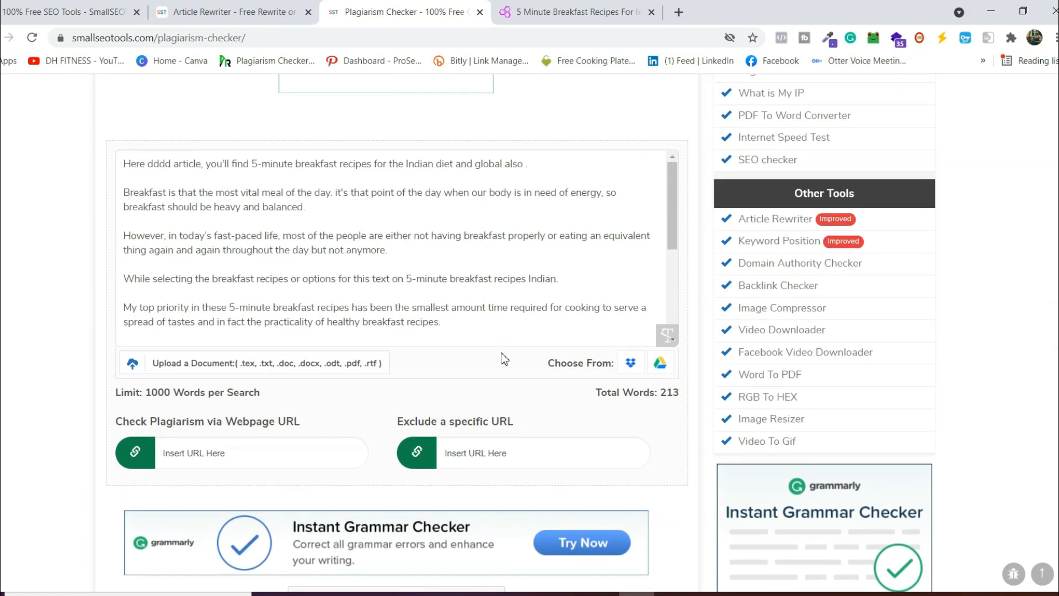
scroll(492, 325, "up", 10)
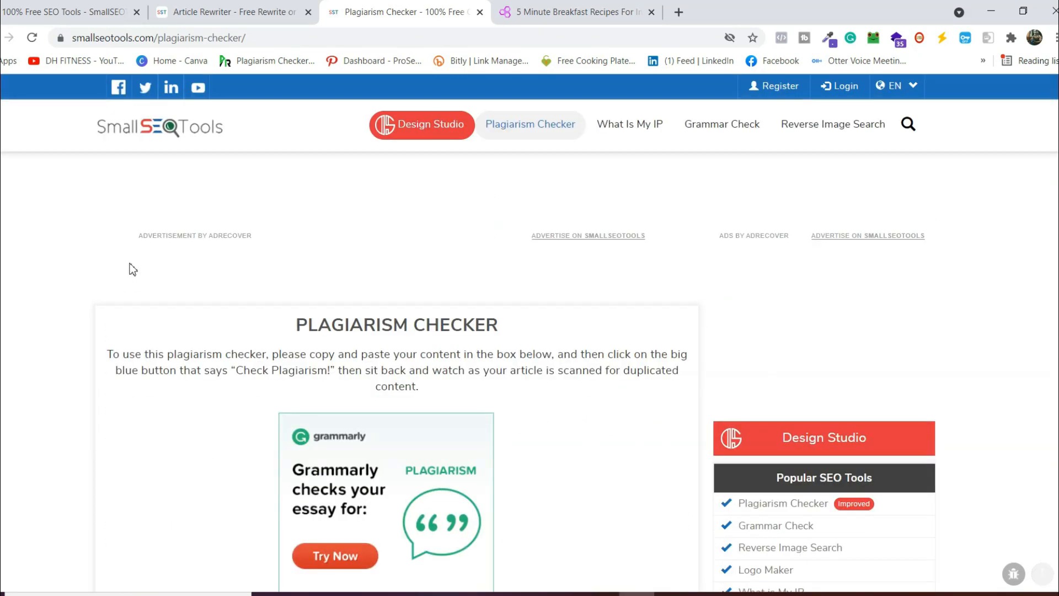
Step: Open the Grammar Check tool from the SmallSEOTools home page and paste the rewritten article into its text area
left_click(186, 133)
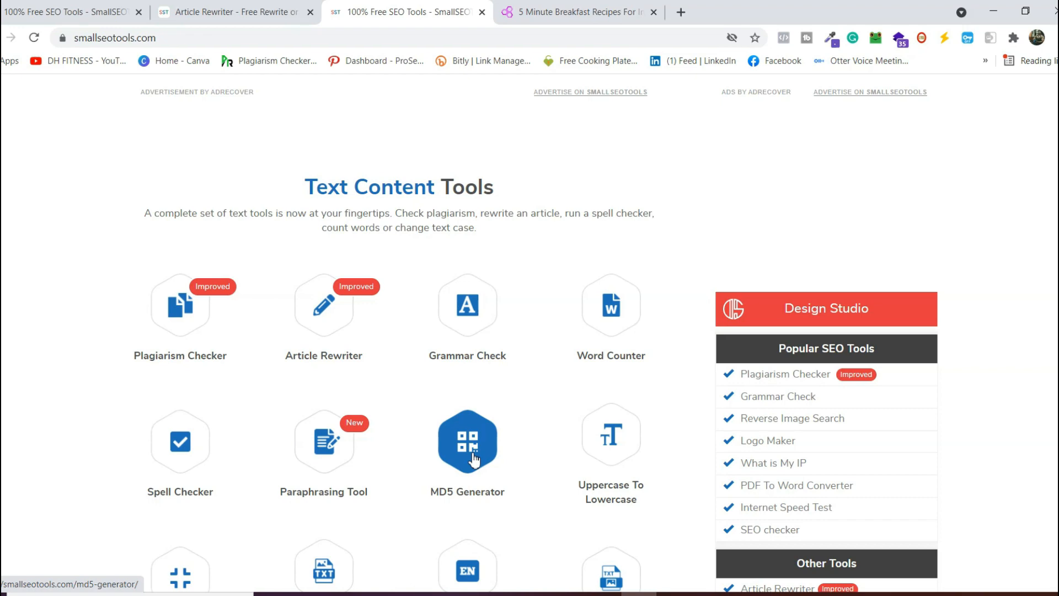
left_click(462, 335)
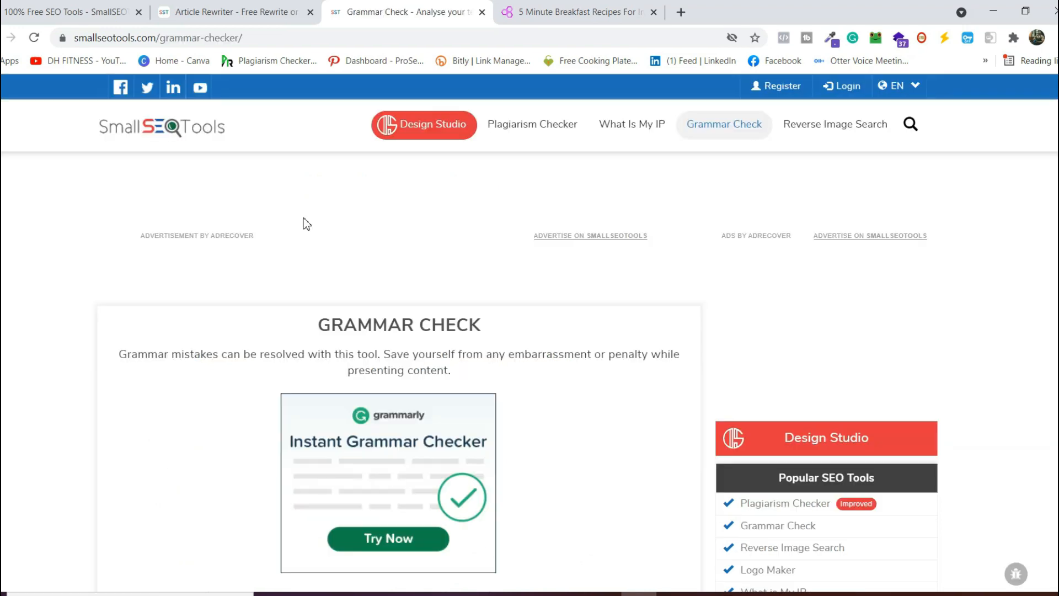
scroll(309, 220, "down", 9)
scroll(329, 208, "up", 1)
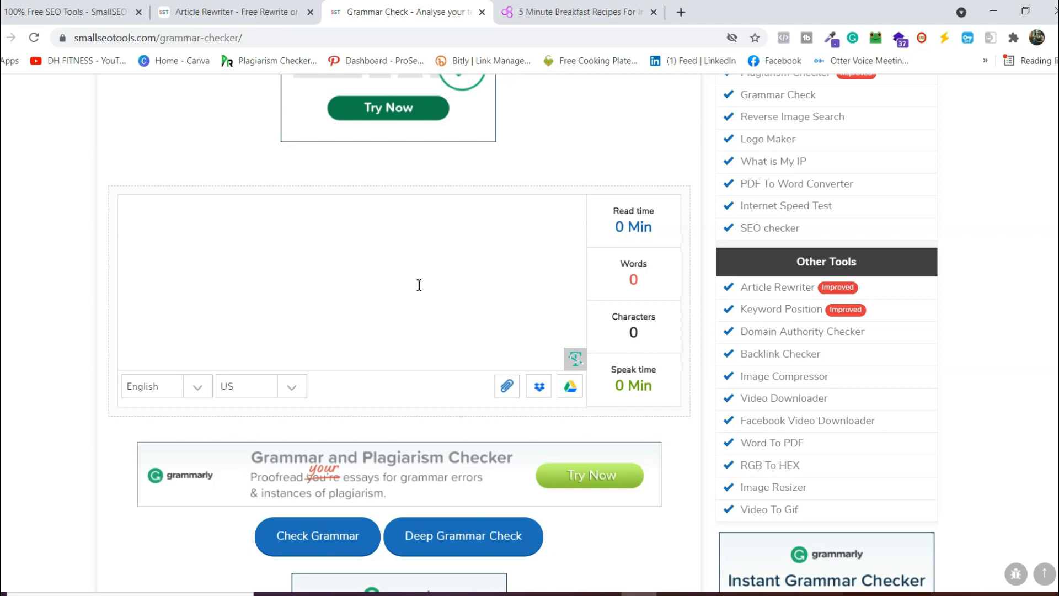
left_click(419, 285)
key("ctrl+v")
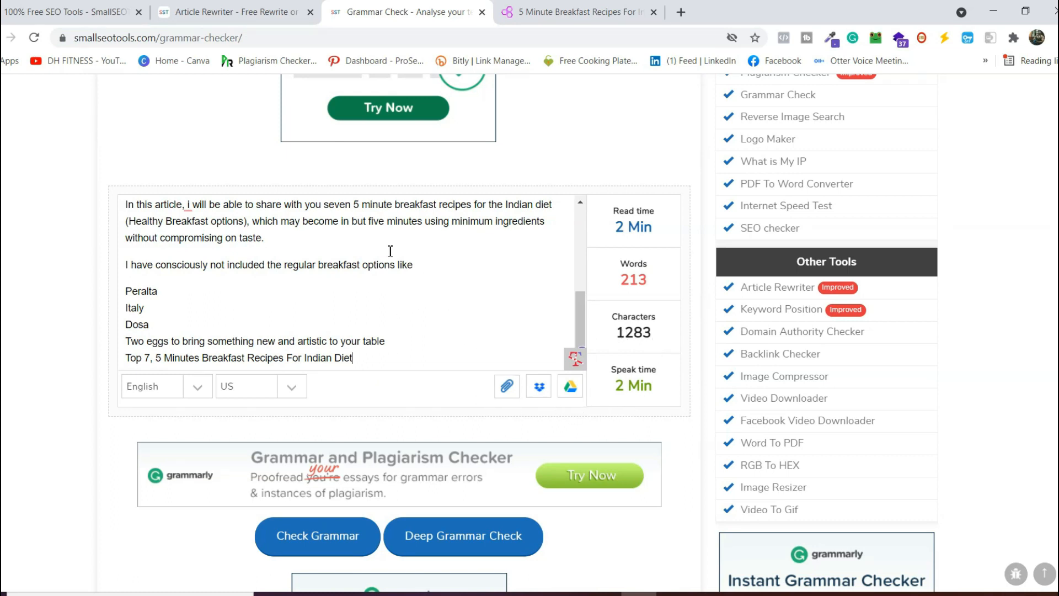
Step: Look through the pasted article and the list of languages offered for the grammar check, leaving English selected
scroll(390, 251, "down", 1)
scroll(361, 183, "up", 4)
scroll(361, 184, "down", 2)
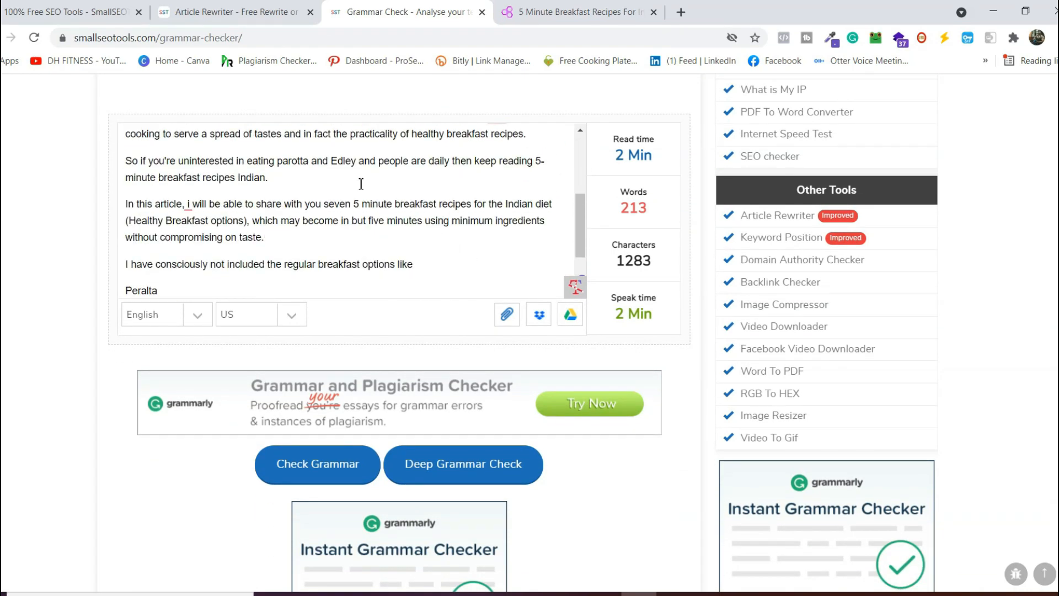
left_click(162, 318)
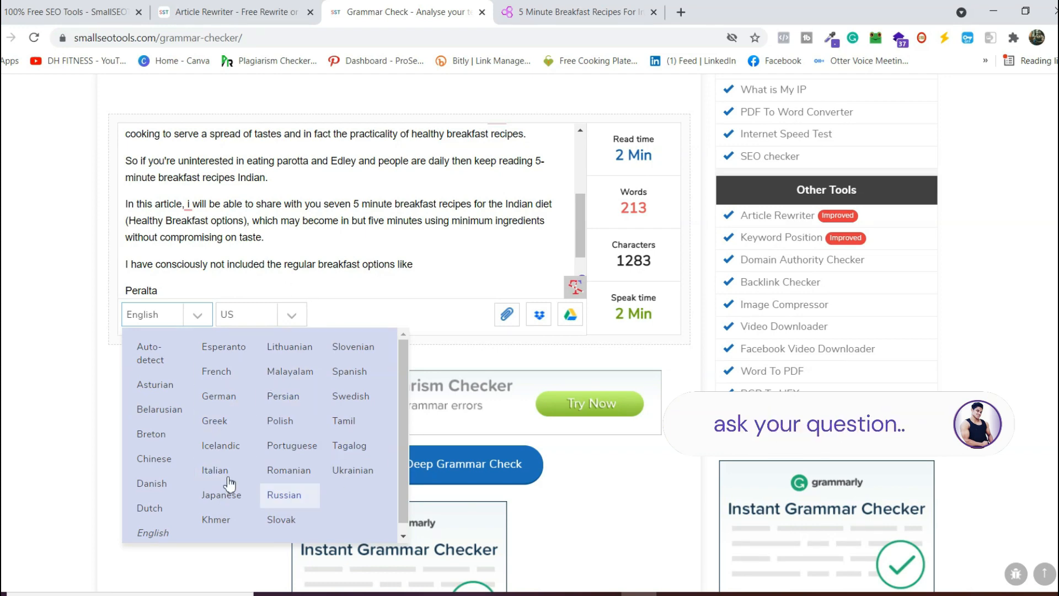
scroll(300, 441, "down", 1)
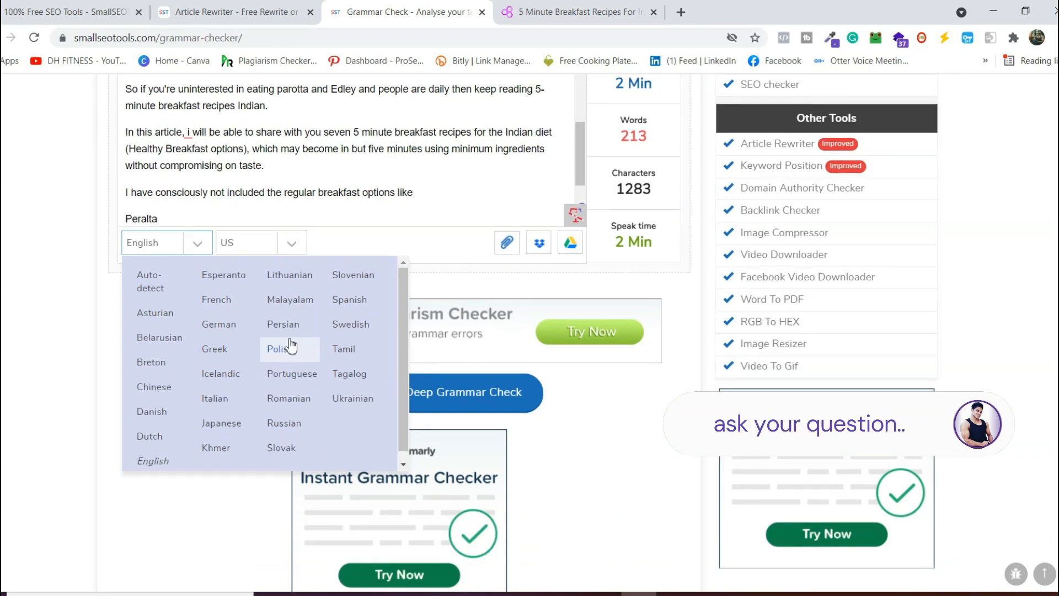
scroll(91, 205, "up", 4)
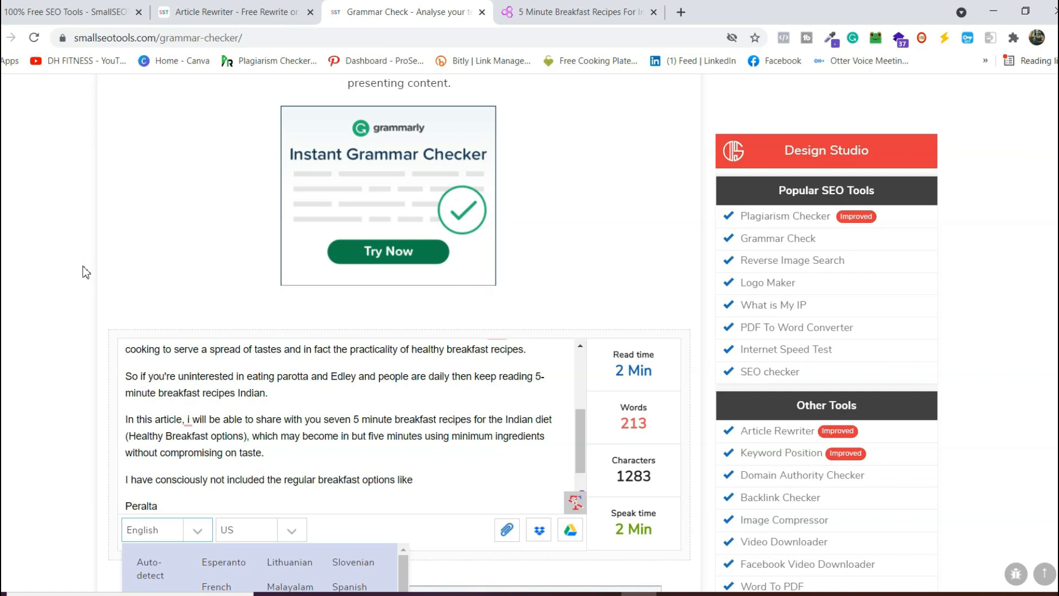
scroll(83, 265, "down", 1)
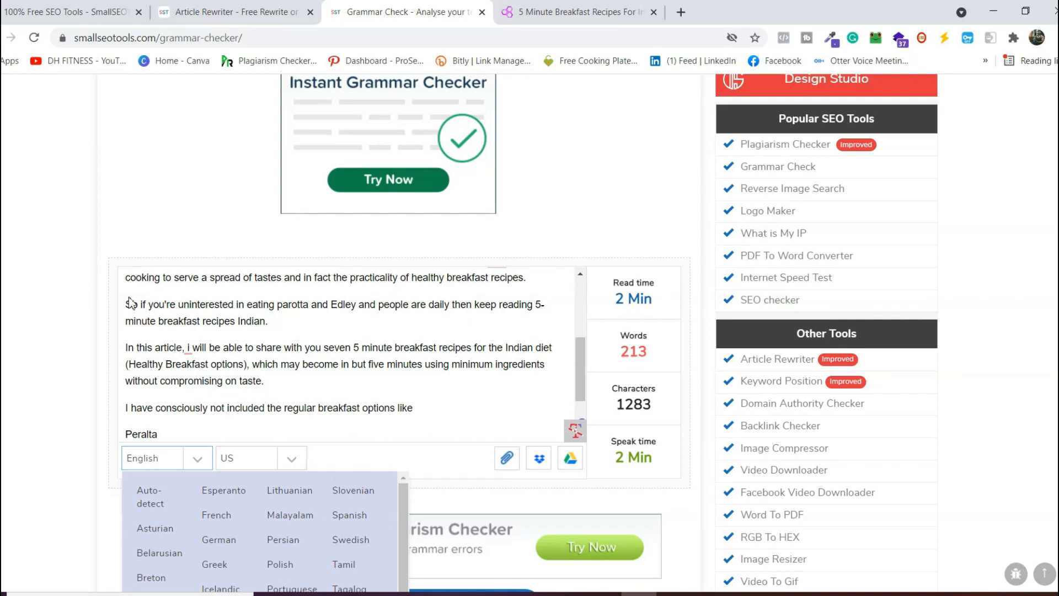
scroll(353, 380, "down", 1)
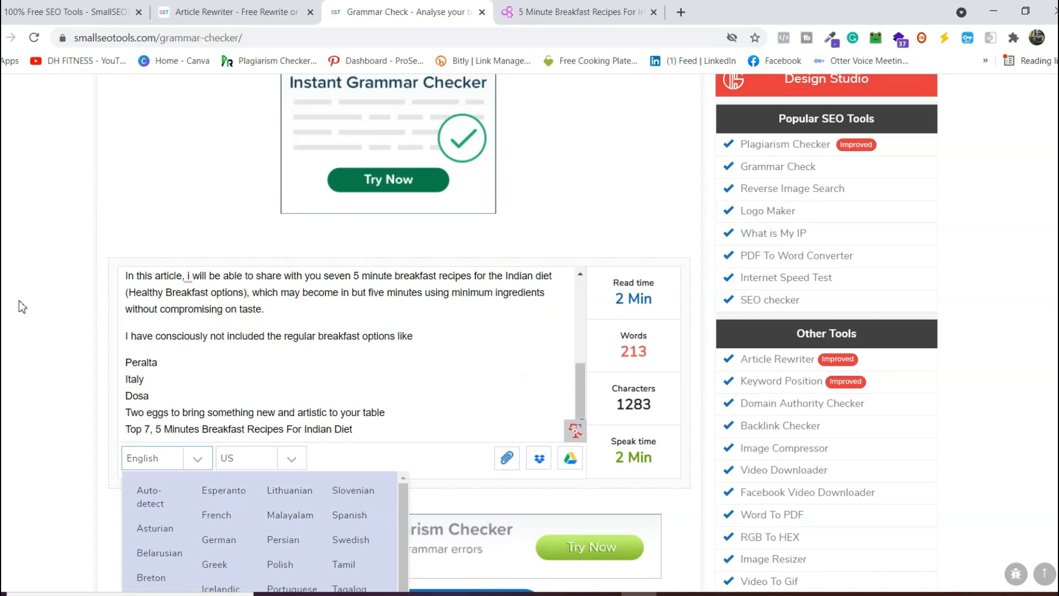
left_click(396, 324)
scroll(566, 300, "down", 1)
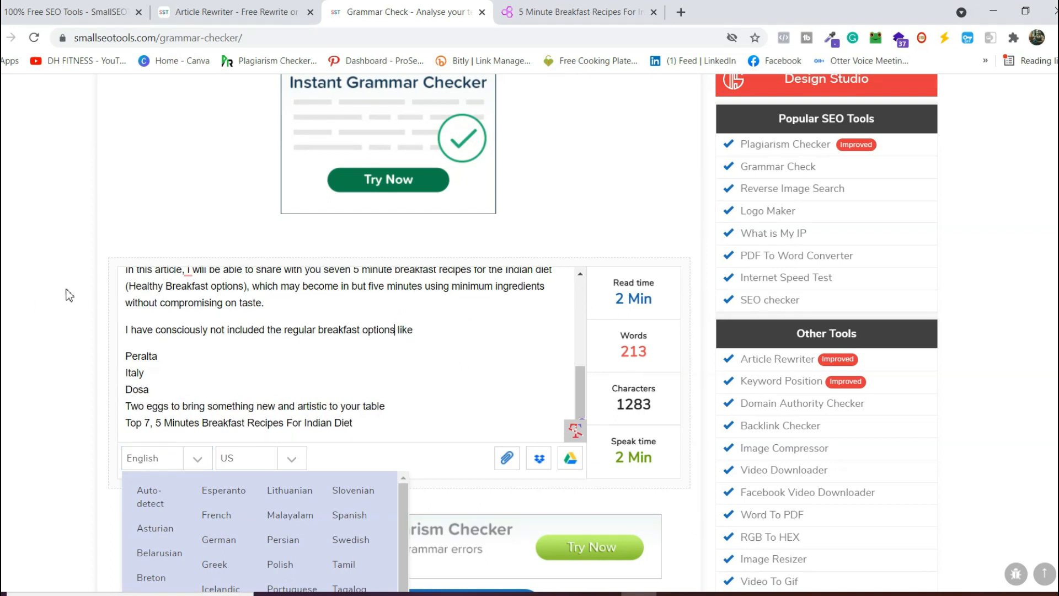
scroll(533, 390, "down", 3)
left_click(138, 319)
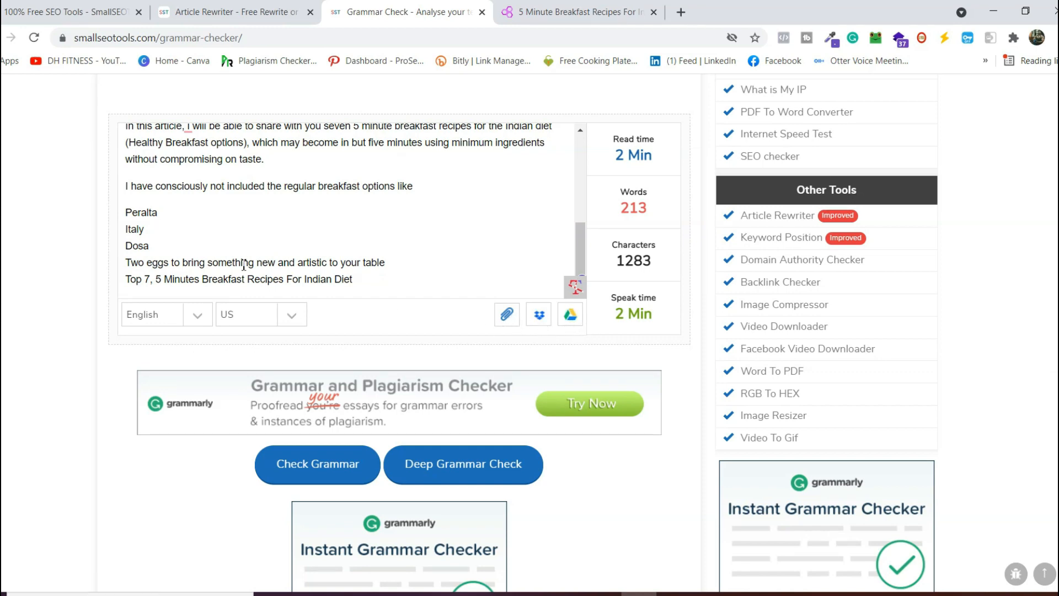
Step: Run the standard grammar check on the article and complete the image verification by selecting all pictures with boats
scroll(244, 265, "down", 1)
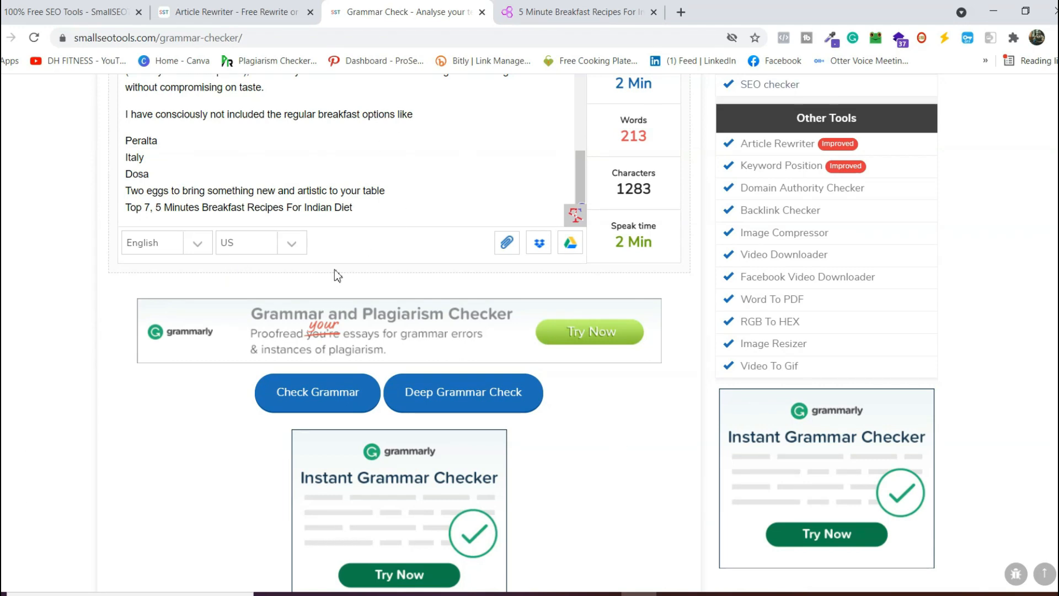
left_click(347, 402)
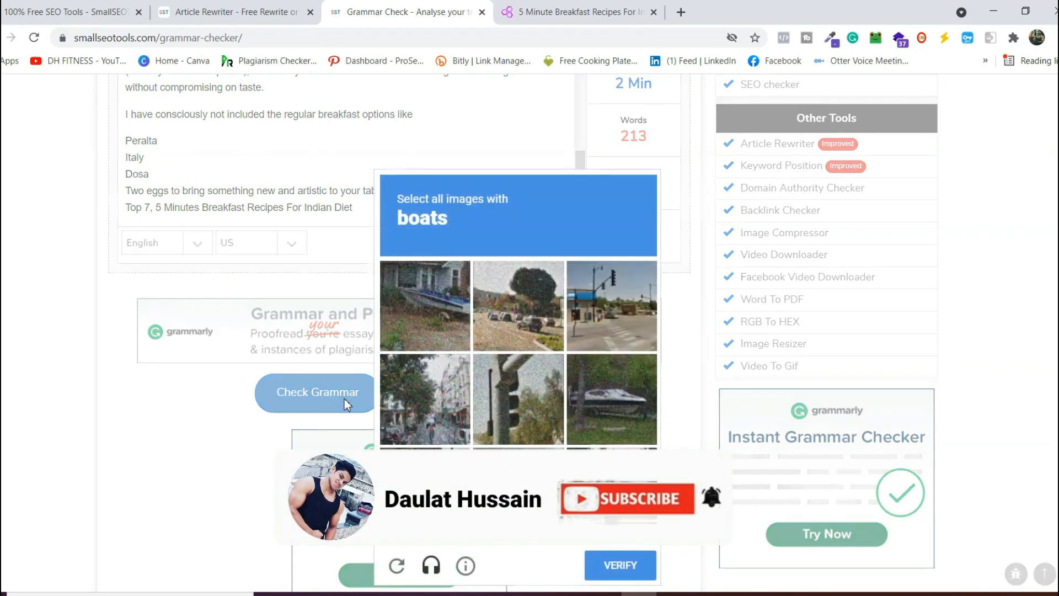
left_click(444, 317)
left_click(622, 433)
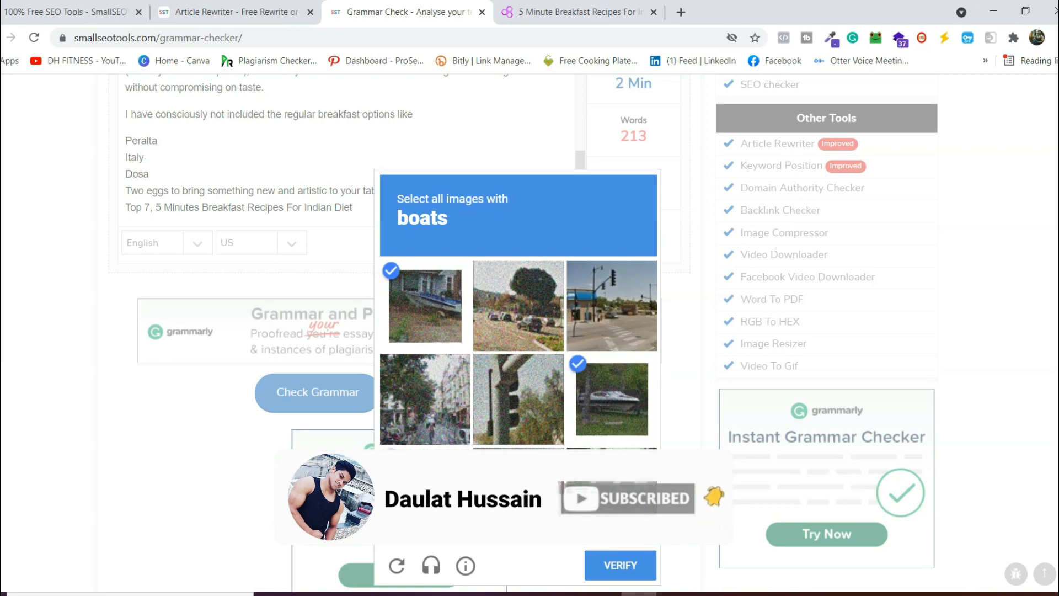
left_click(607, 569)
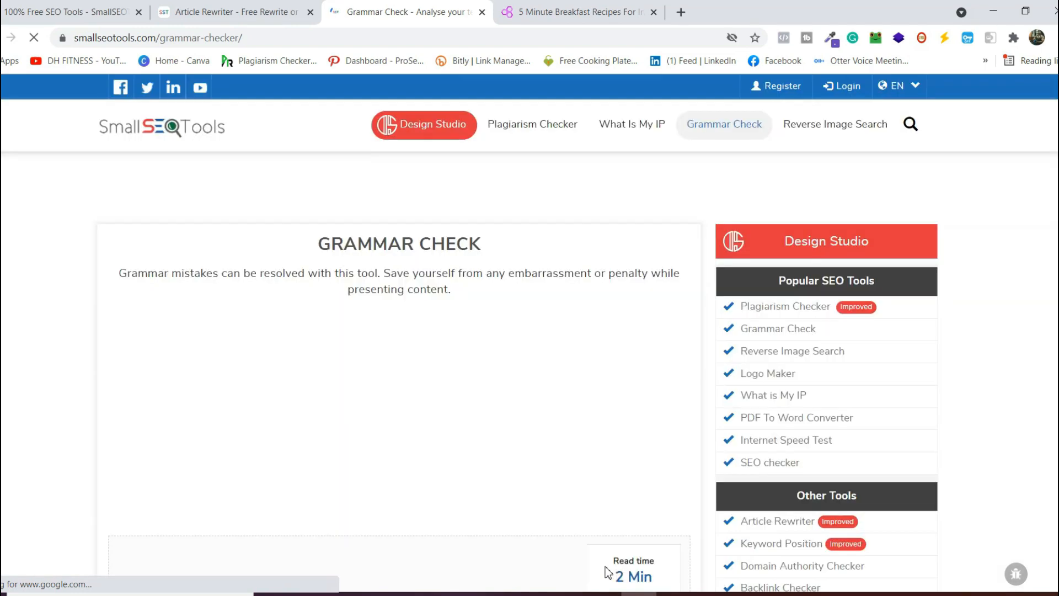
Step: Accept the corrections that remove the space after "also" in the first sentence and capitalize "It" in the "Breakfast" paragraph
scroll(608, 573, "down", 2)
scroll(608, 572, "down", 4)
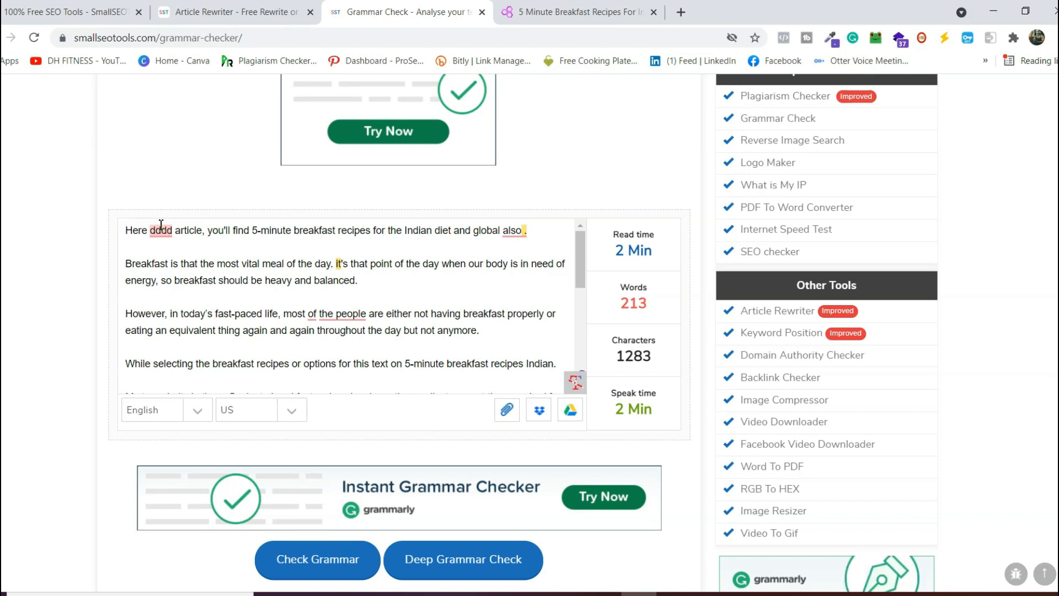
mouse_move(161, 236)
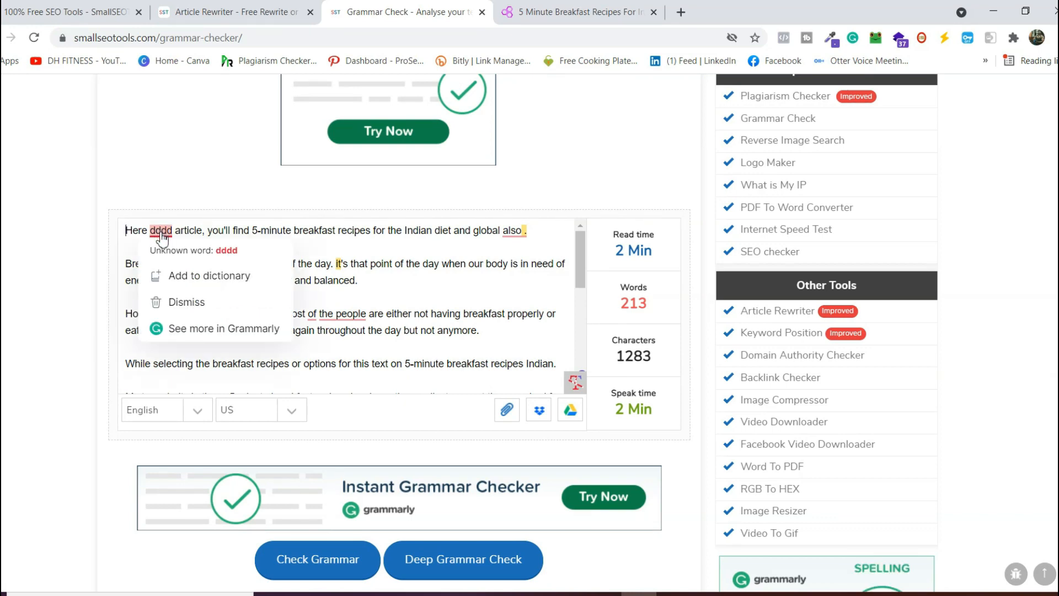
mouse_move(525, 239)
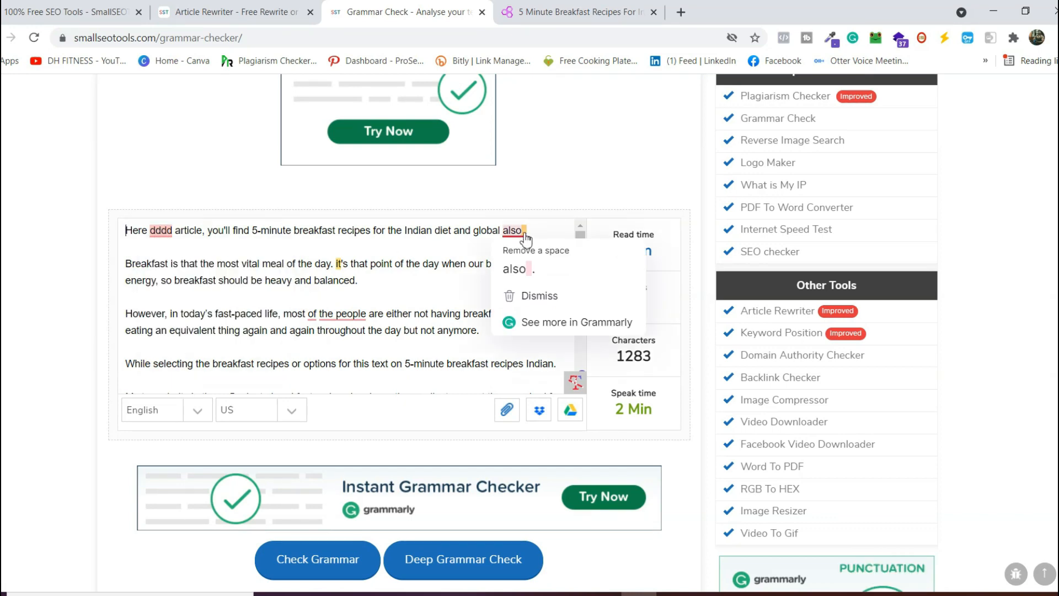
left_click(524, 268)
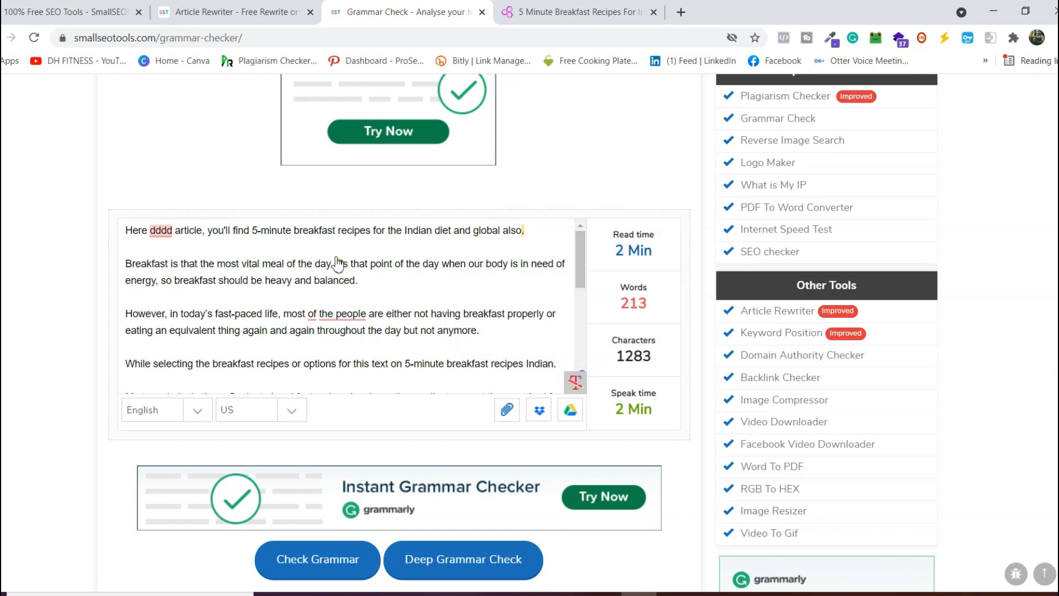
mouse_move(340, 270)
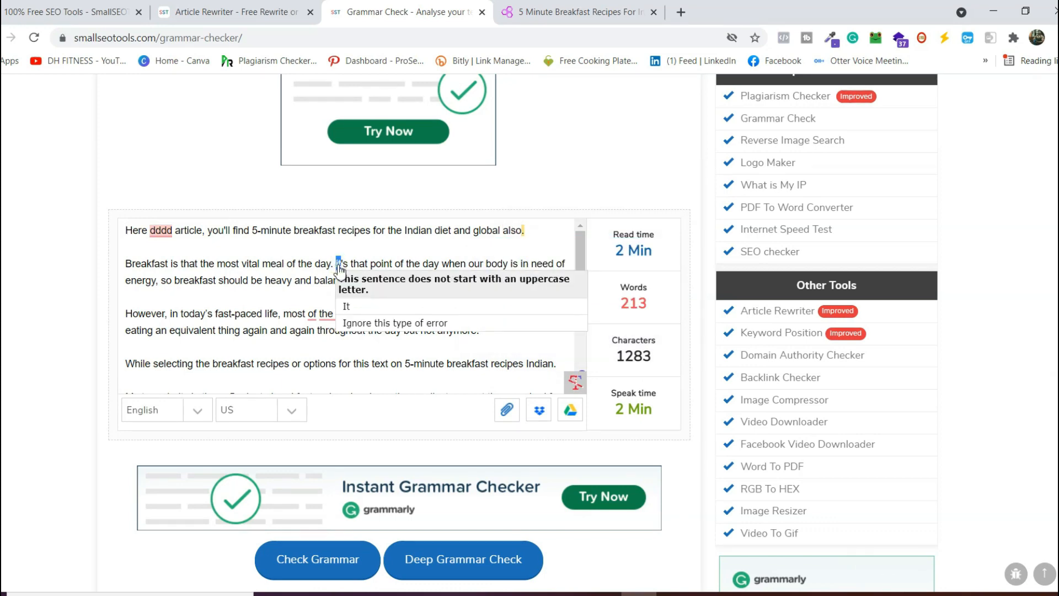
left_click(347, 309)
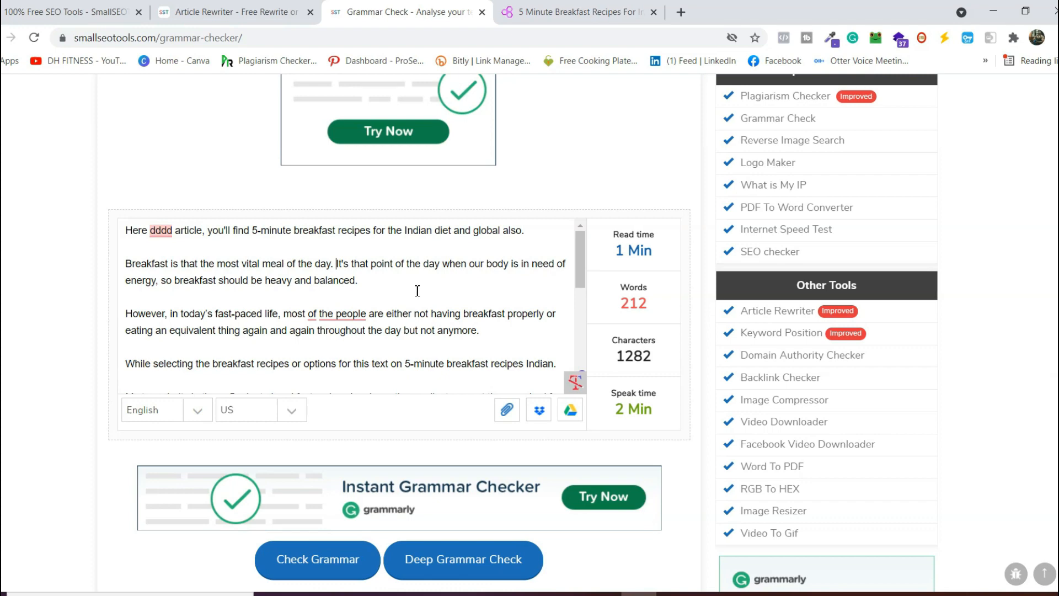
Step: Replace the flagged word "parotta" with the suggestion "parotid" and look over the remaining highlighted words in the article
scroll(404, 290, "down", 3)
scroll(352, 276, "up", 2)
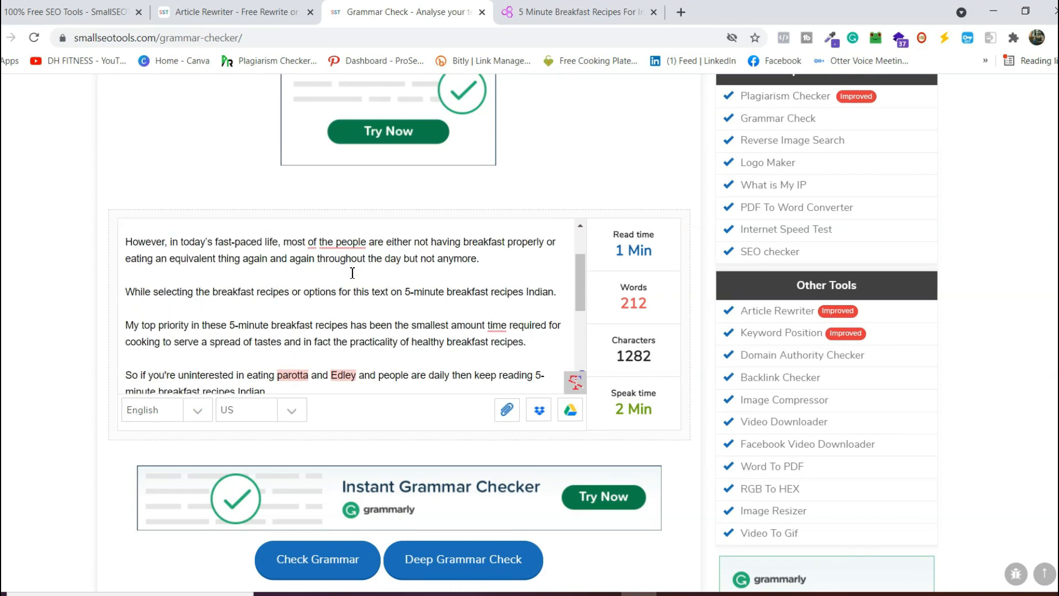
scroll(352, 276, "down", 1)
left_click(292, 304)
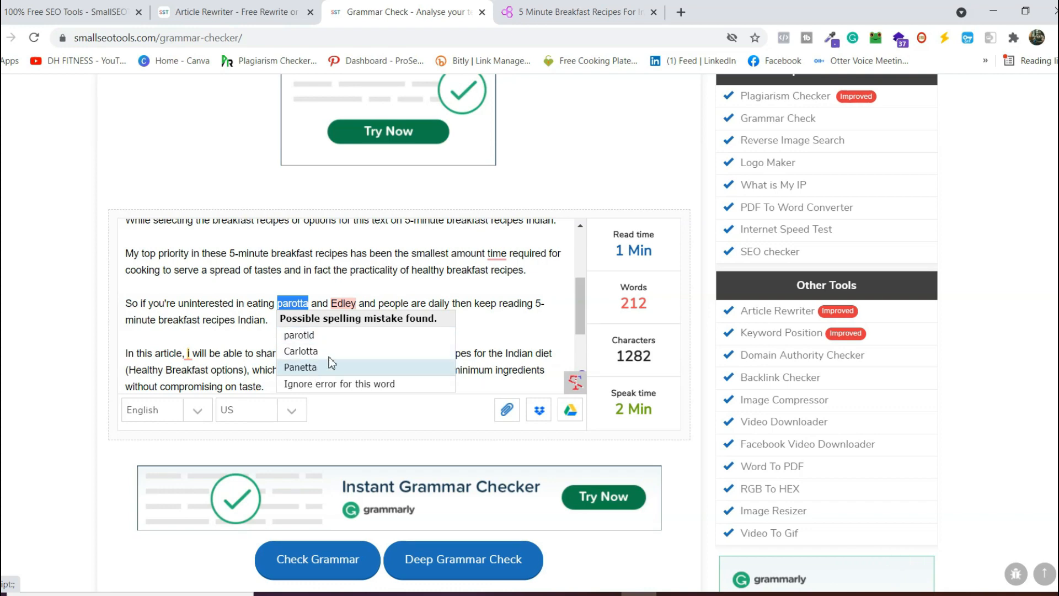
left_click(309, 334)
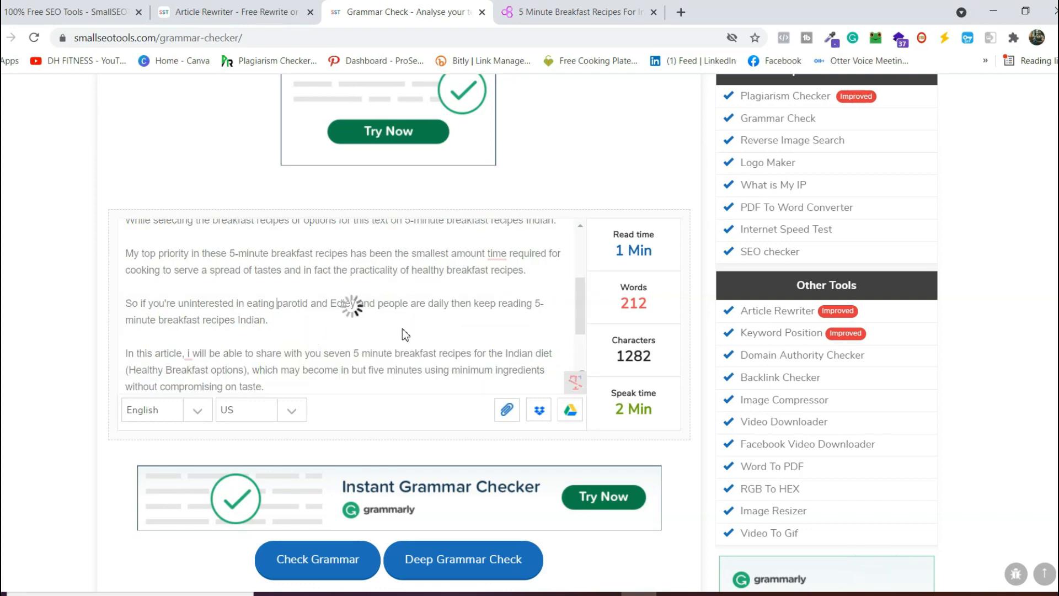
scroll(376, 313, "down", 4)
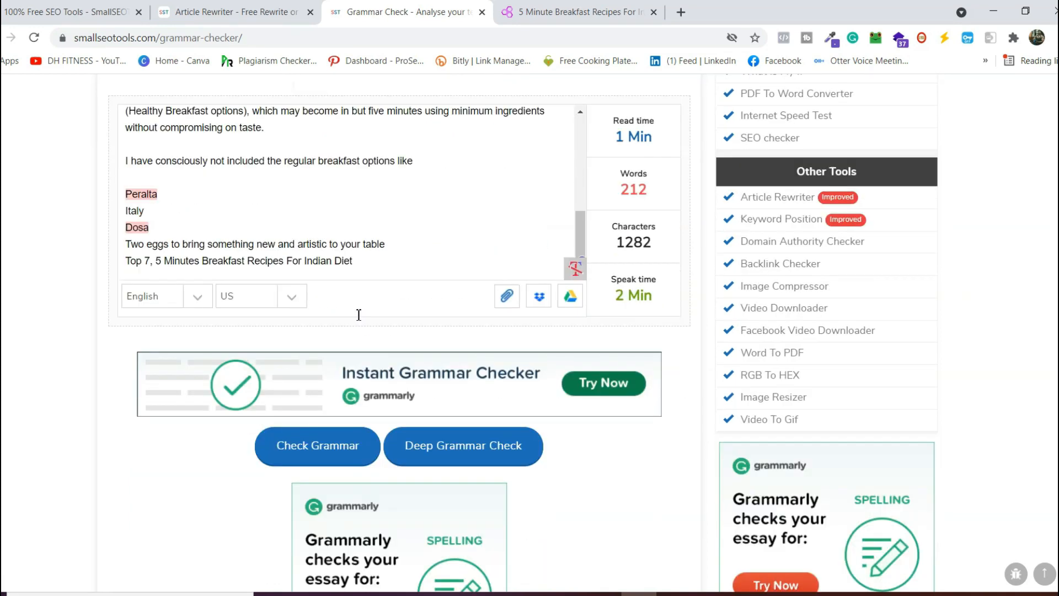
scroll(350, 276, "up", 3)
scroll(349, 259, "up", 5)
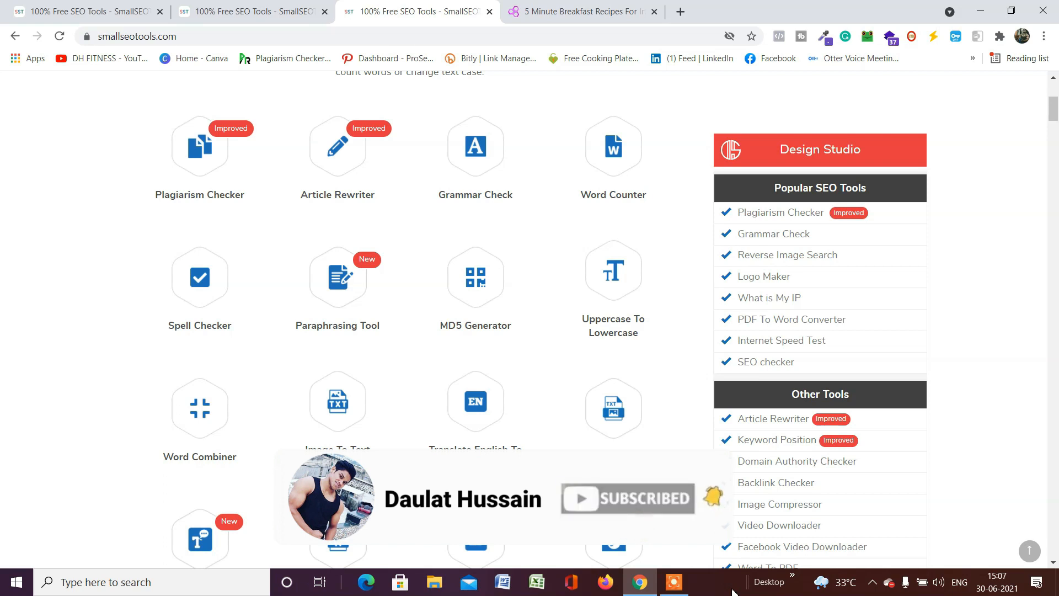
Step: Open the Uppercase To Lowercase tool from the home page and view its text input area
left_click(627, 286)
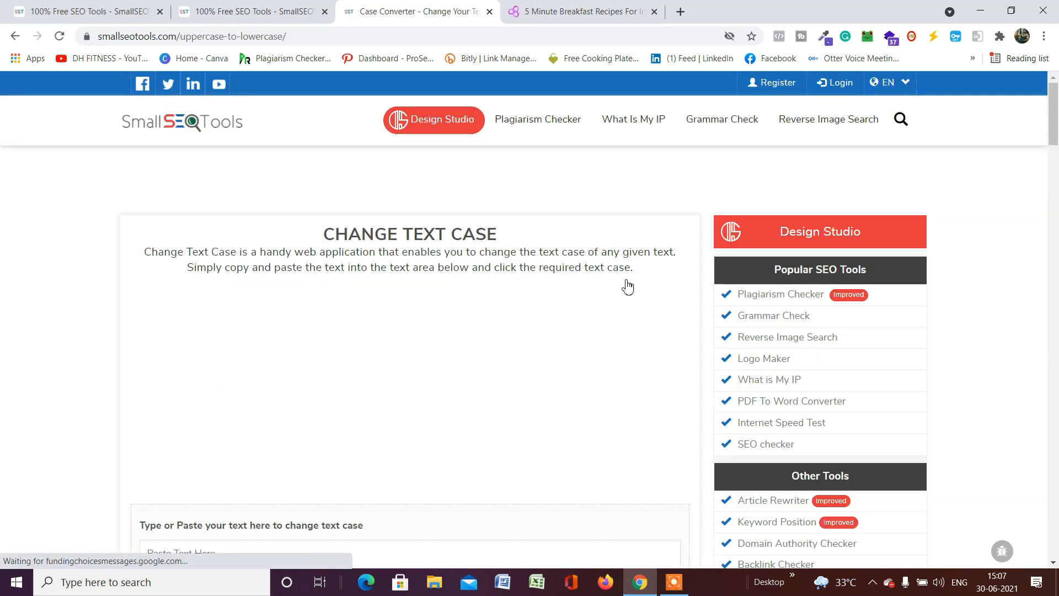
scroll(542, 265, "down", 5)
scroll(538, 267, "up", 3)
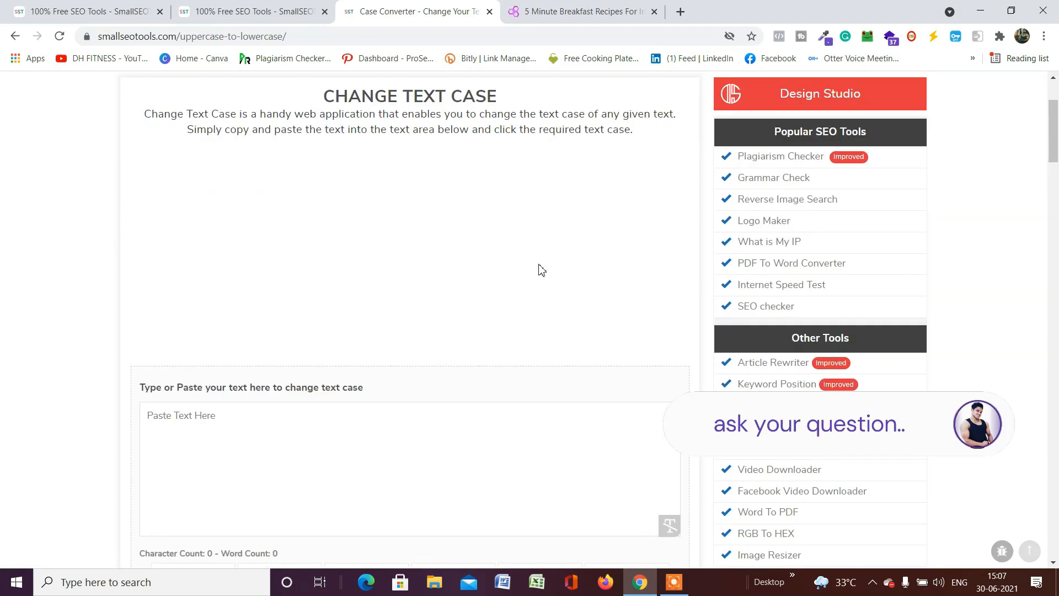
Step: Copy the highlighted "Breakfast is the most important meal of the day" paragraph from the recipes article into the Change Text Case input area
scroll(543, 273, "down", 2)
scroll(545, 279, "down", 1)
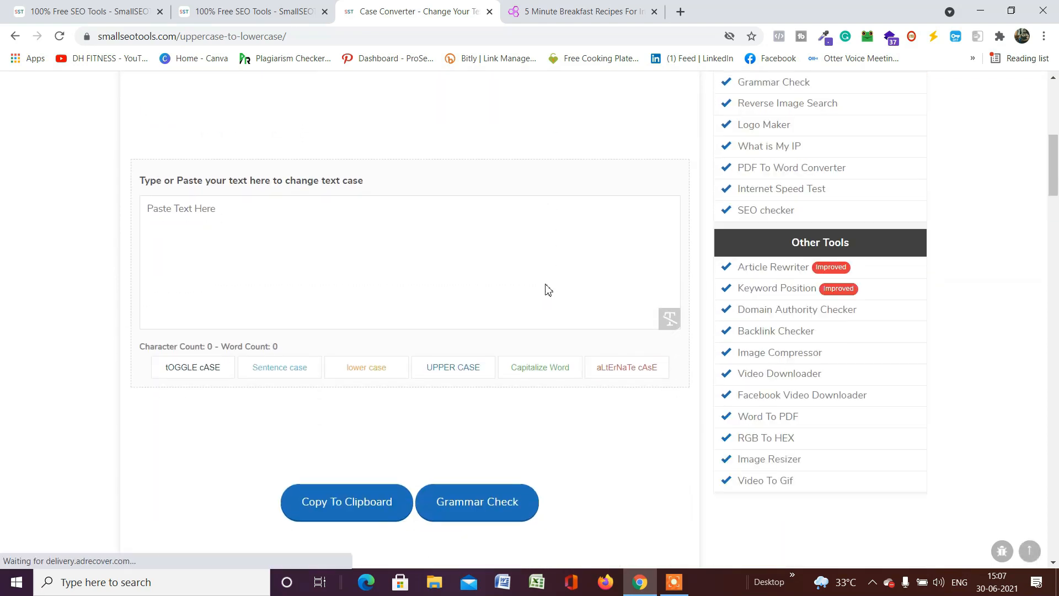
left_click(570, 17)
right_click(370, 287)
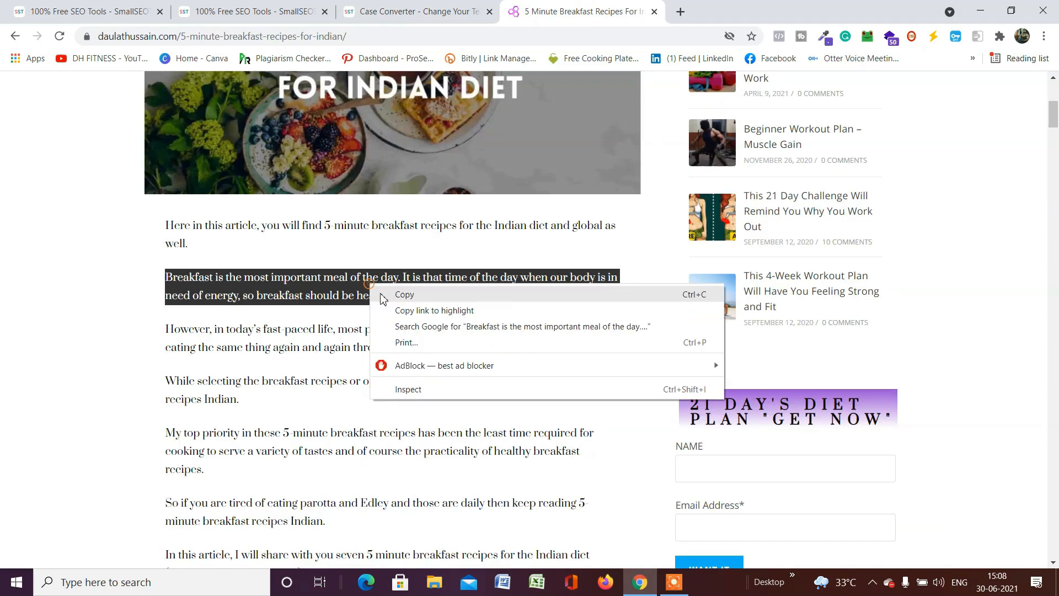
left_click(383, 294)
left_click(419, 12)
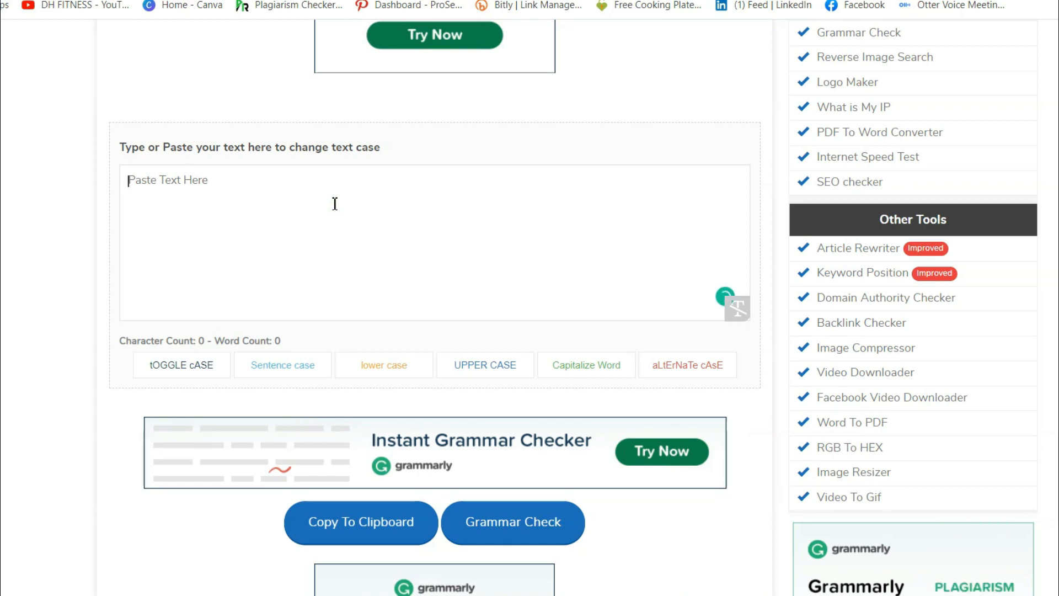
key("ctrl+v")
scroll(284, 366, "down", 1)
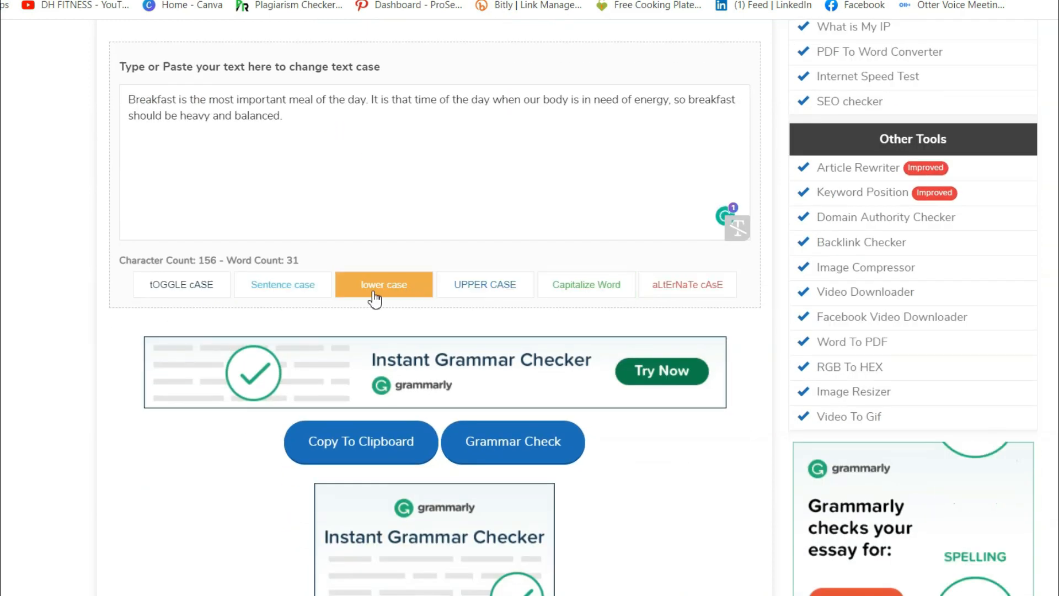
Step: Convert the pasted paragraph to each available case in turn, from toggle, sentence, lower and upper case to capitalized words and finally alternate case
left_click(168, 289)
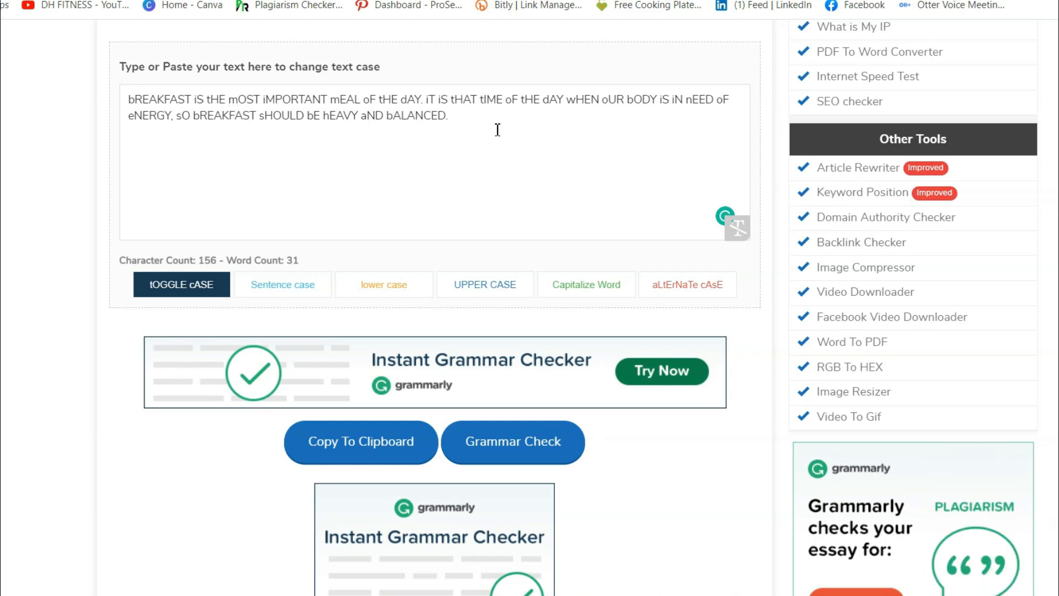
left_click(277, 295)
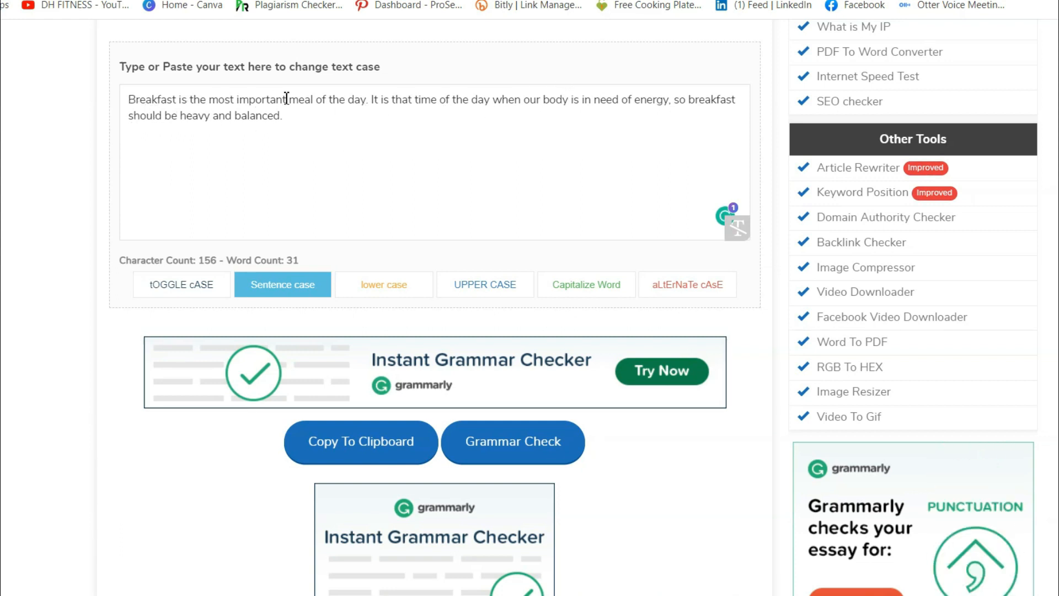
left_click(363, 292)
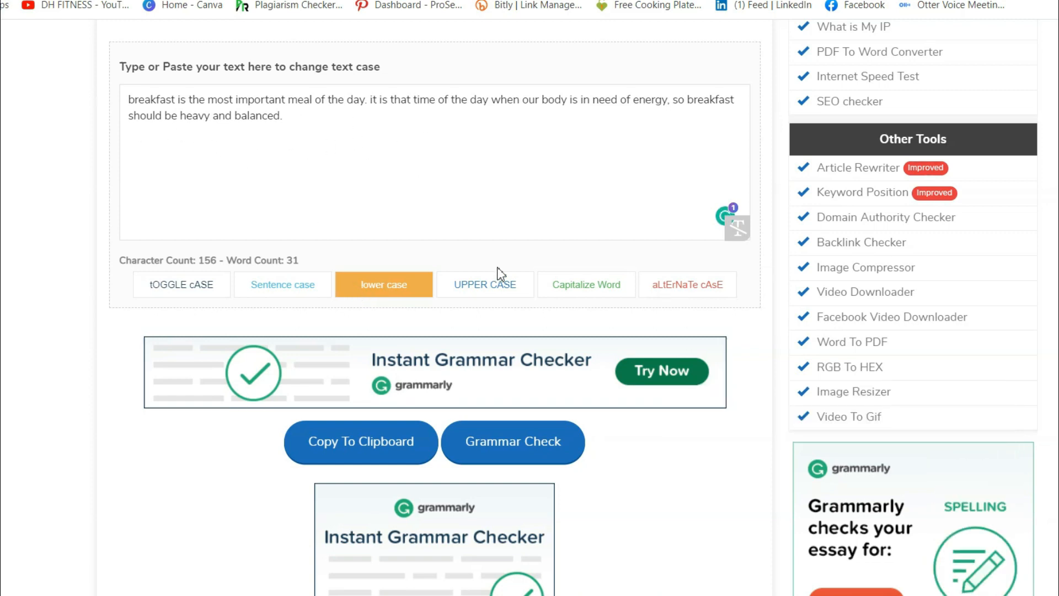
left_click(497, 294)
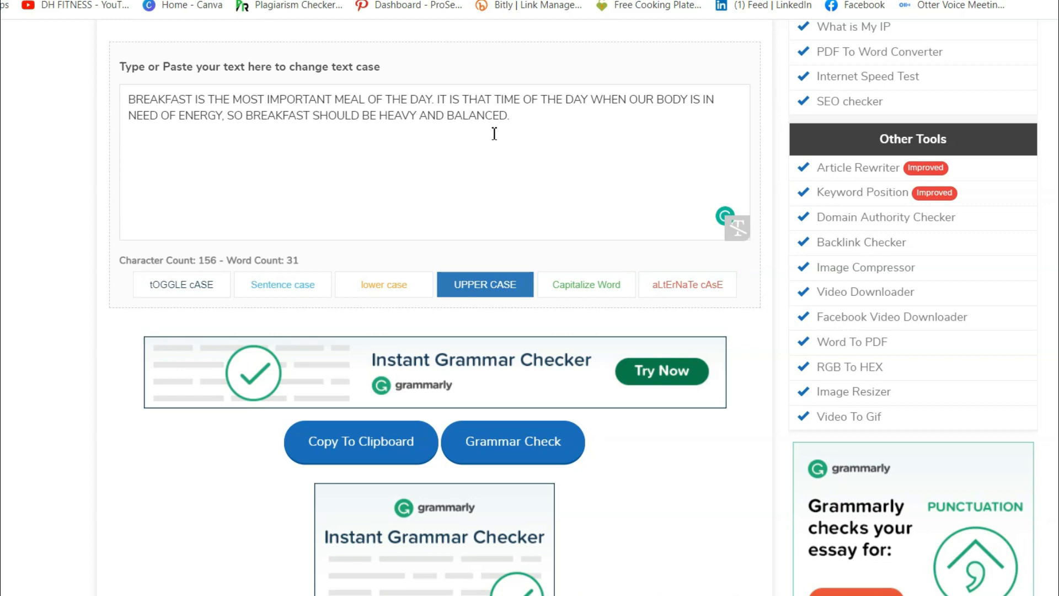
left_click(371, 293)
left_click(455, 292)
left_click(578, 294)
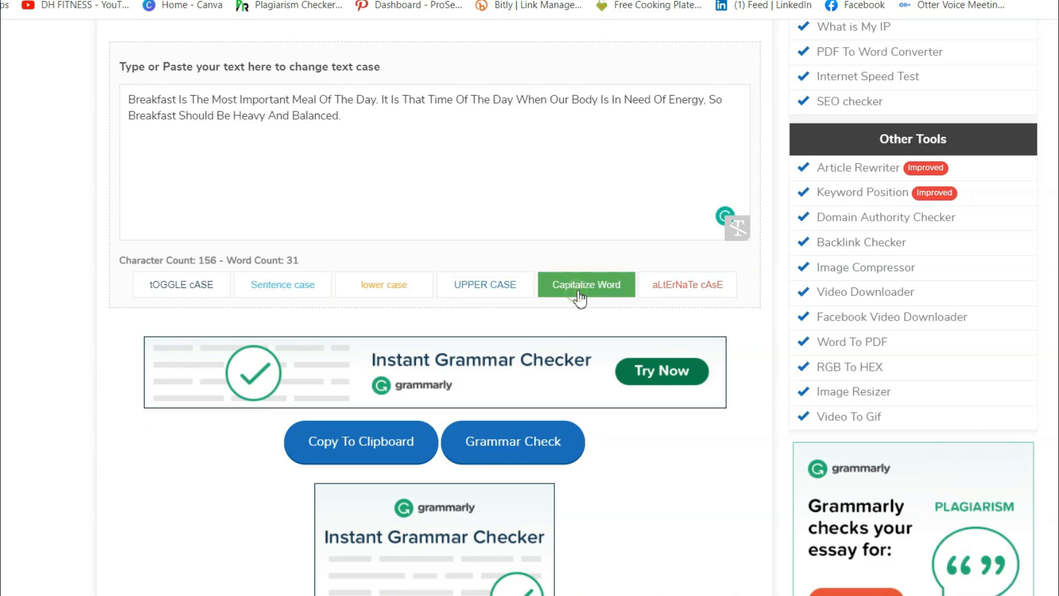
left_click(651, 286)
scroll(466, 147, "down", 2)
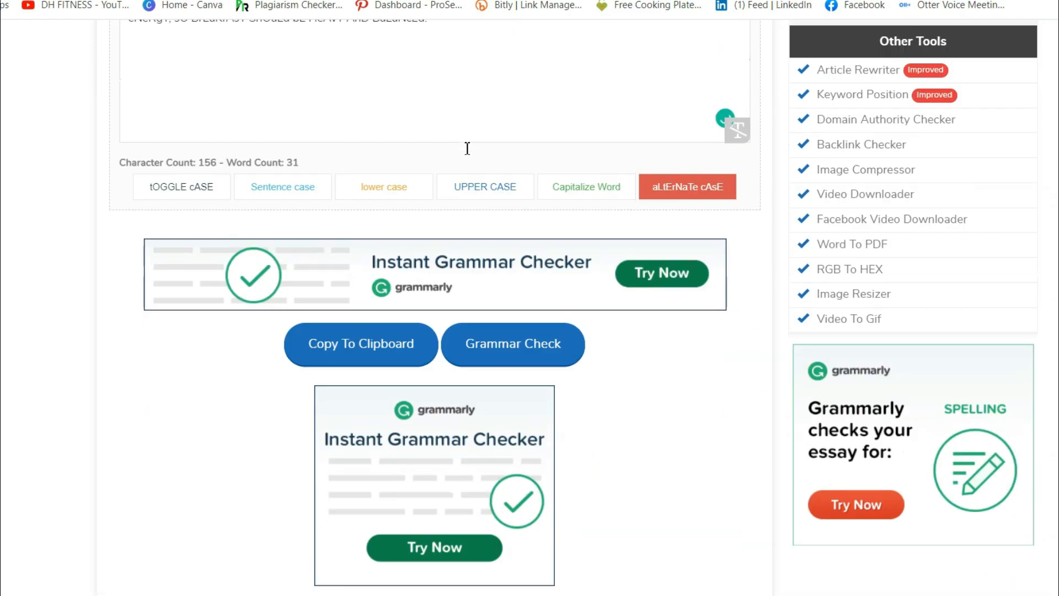
scroll(467, 148, "up", 6)
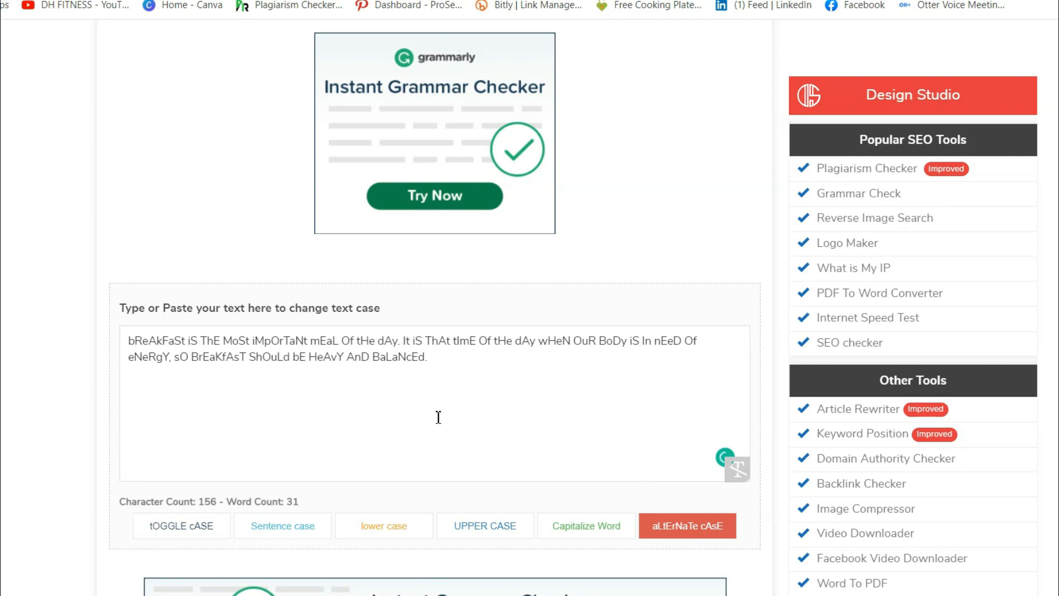
scroll(439, 417, "down", 3)
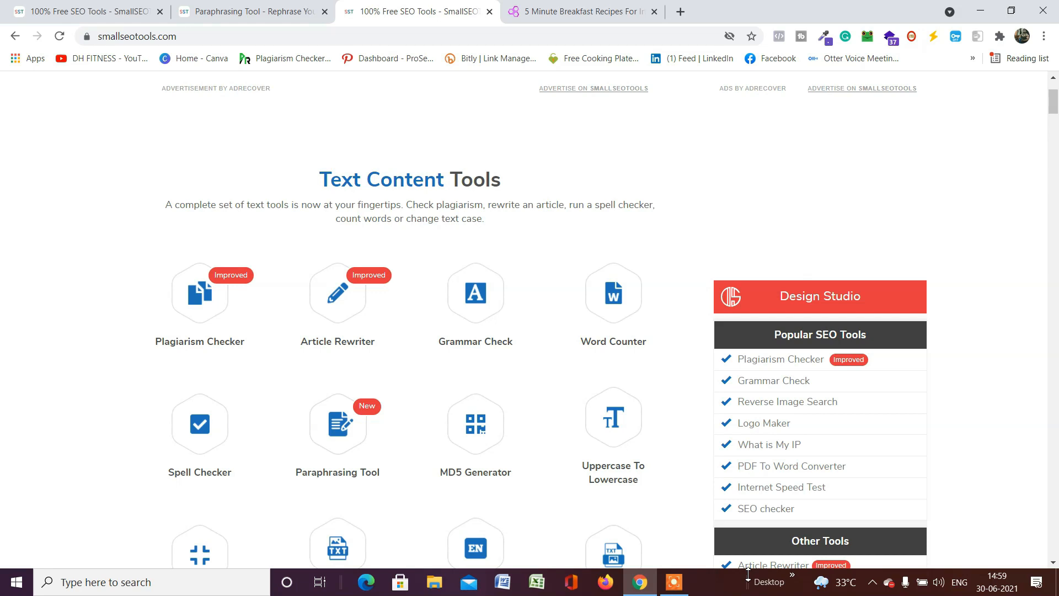
Step: Open the Paraphrasing Tool from the home page and look over its content input area and rephrase options
left_click(349, 453)
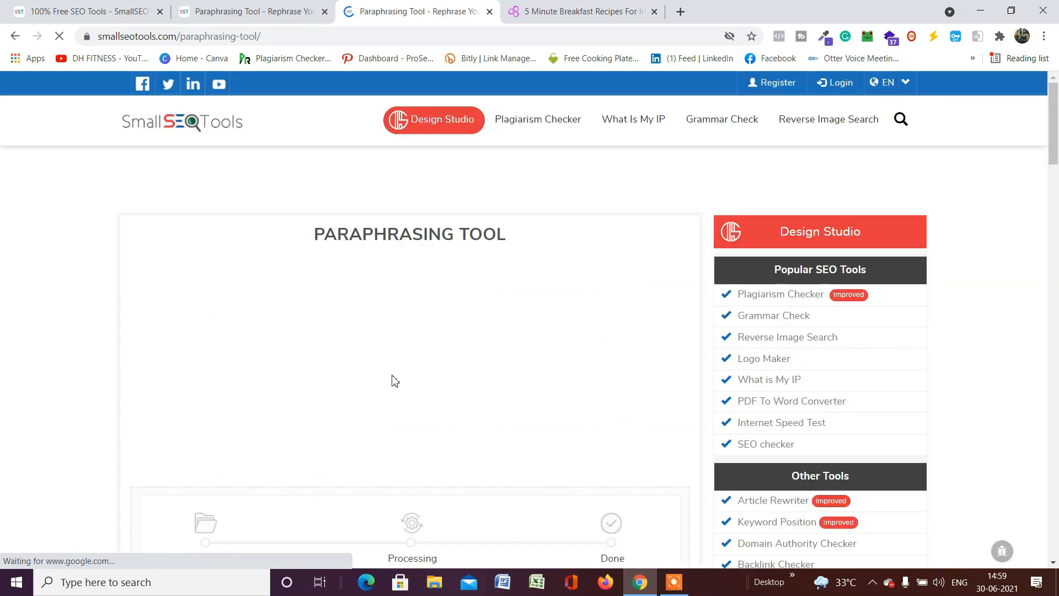
scroll(391, 370, "down", 4)
scroll(439, 392, "up", 4)
scroll(353, 298, "down", 4)
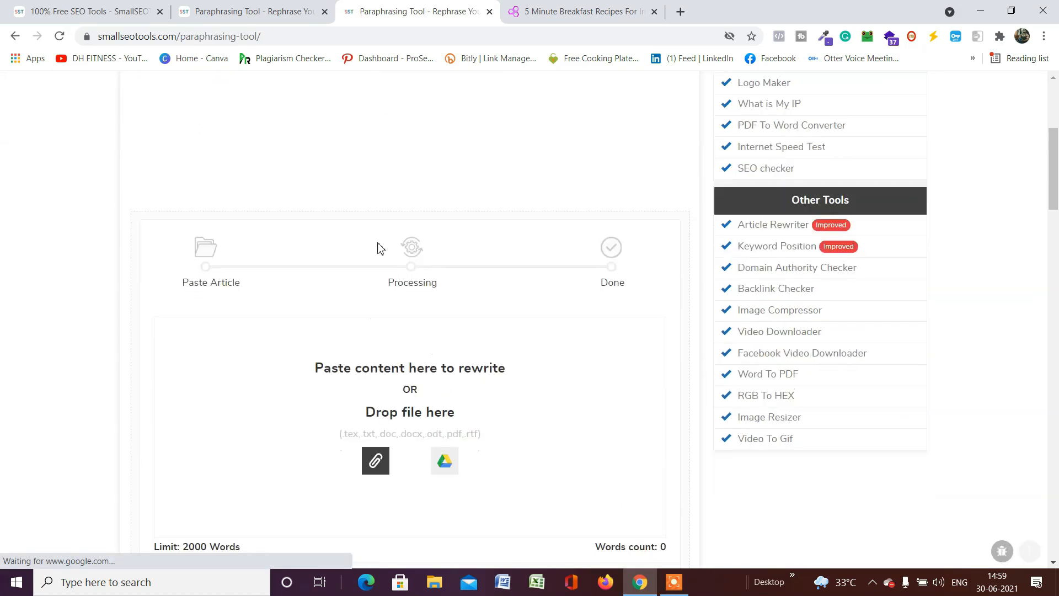
scroll(364, 243, "up", 4)
scroll(450, 217, "down", 10)
scroll(463, 217, "up", 4)
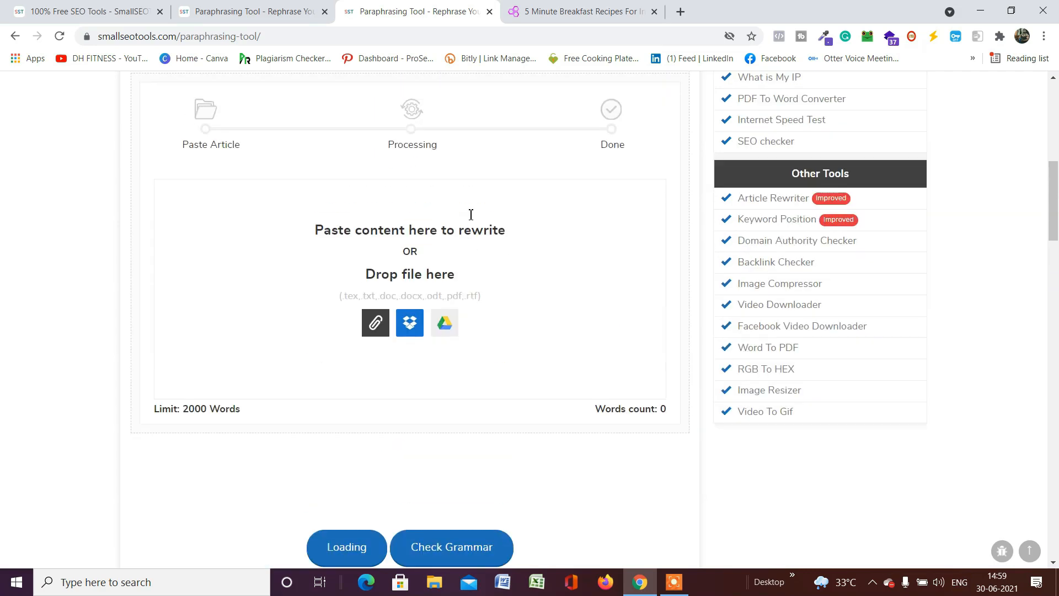
scroll(470, 214, "down", 1)
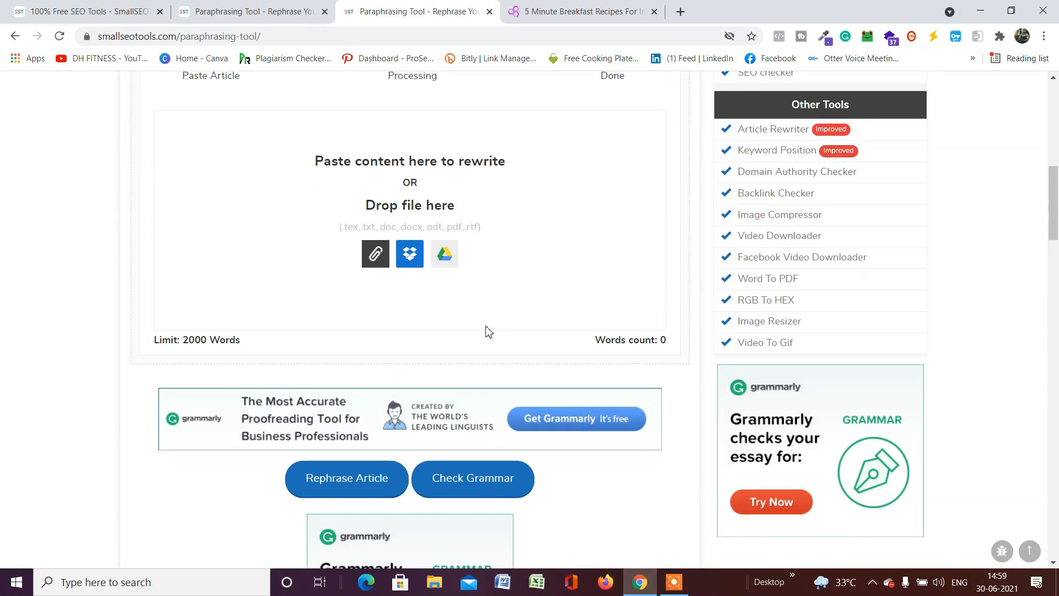
scroll(455, 303, "up", 1)
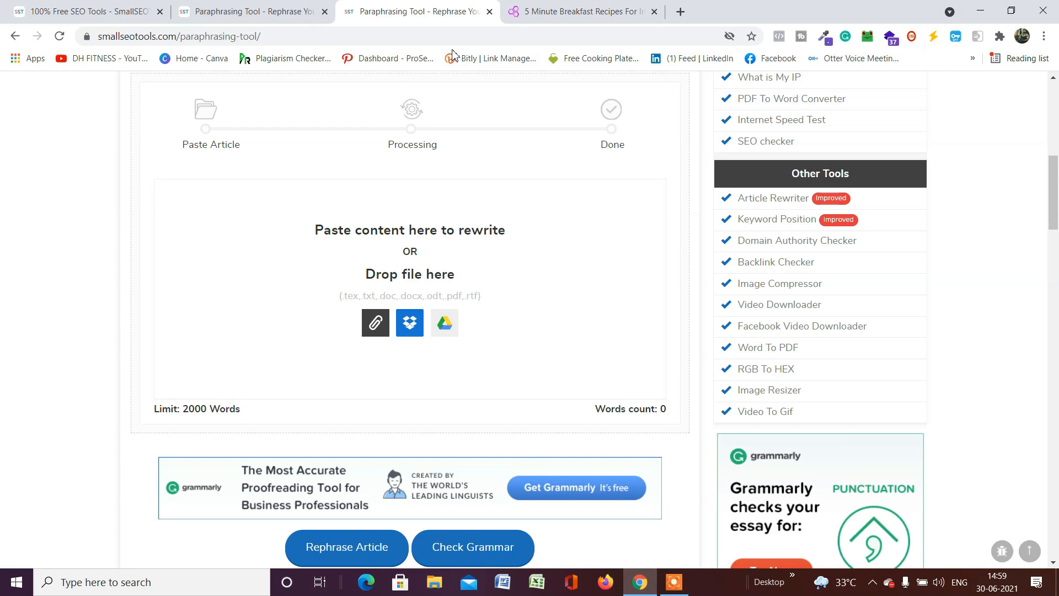
Step: Copy the highlighted "Breakfast is the most important meal" paragraph from the recipes article into the Paraphrasing Tool's content area
left_click(557, 11)
right_click(316, 276)
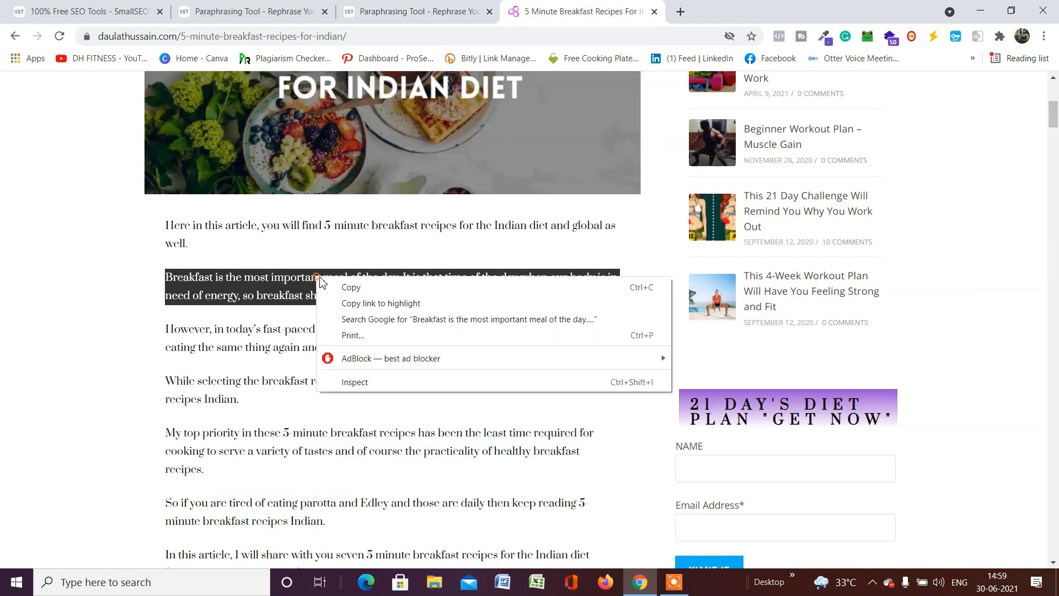
left_click(354, 288)
left_click(458, 11)
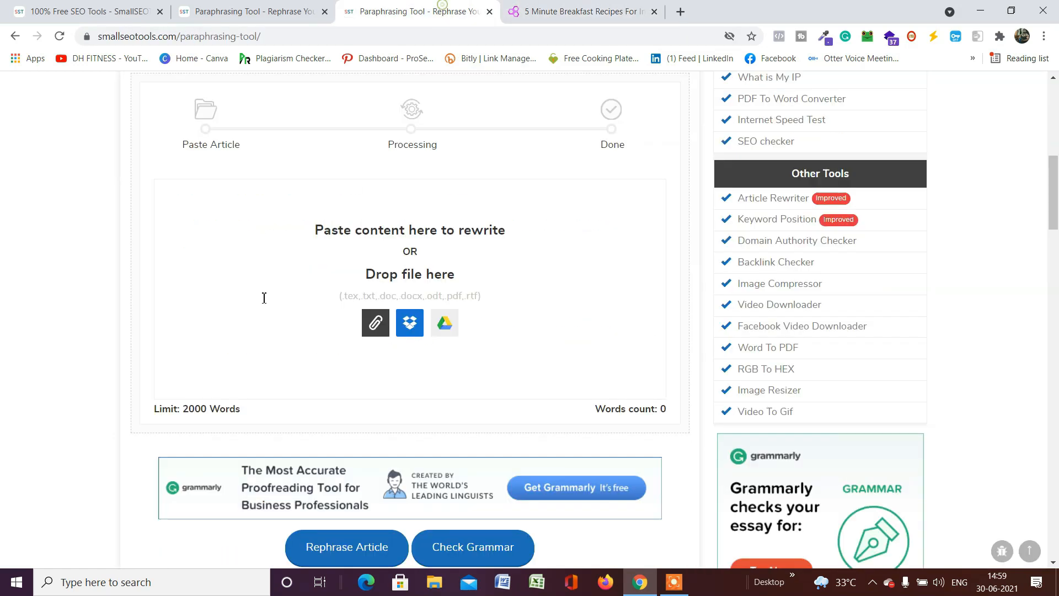
left_click(257, 229)
key("ctrl+v")
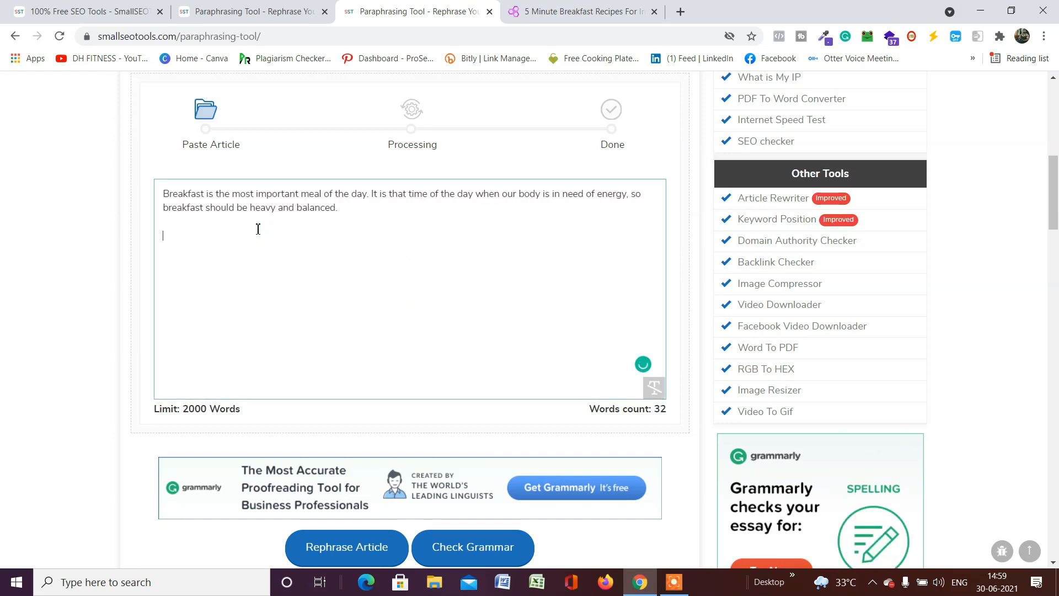
Step: Rephrase the pasted paragraph and look over the highlighted replacements and options in the result
scroll(271, 236, "down", 5)
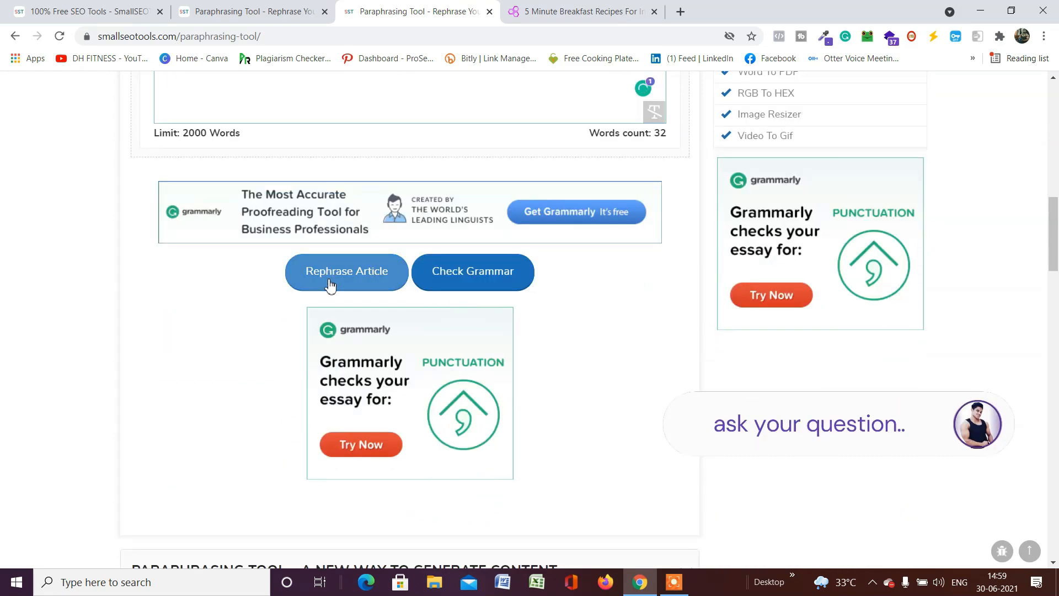
left_click(330, 281)
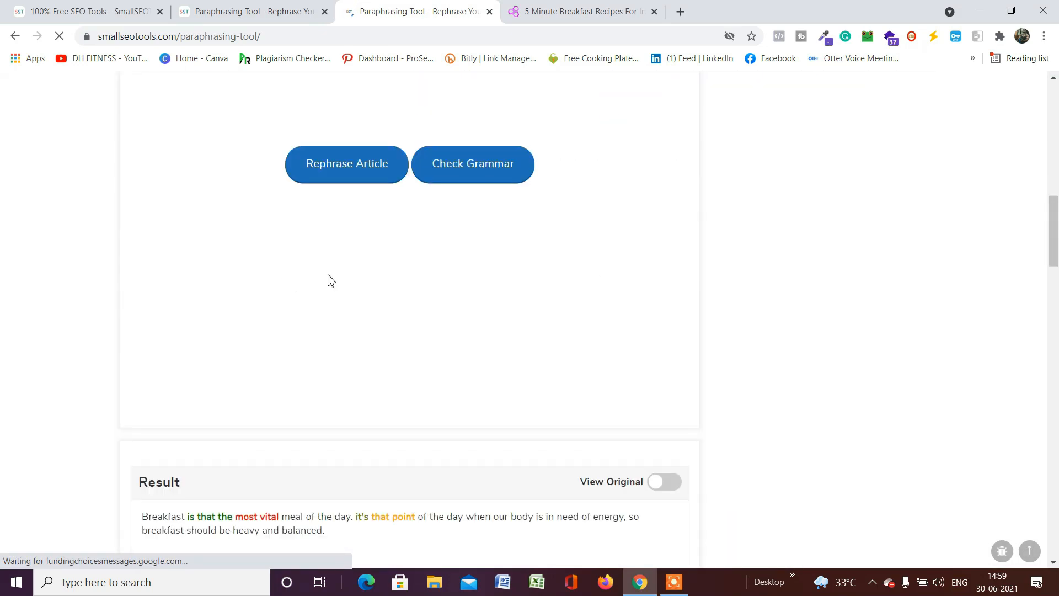
scroll(327, 275, "down", 5)
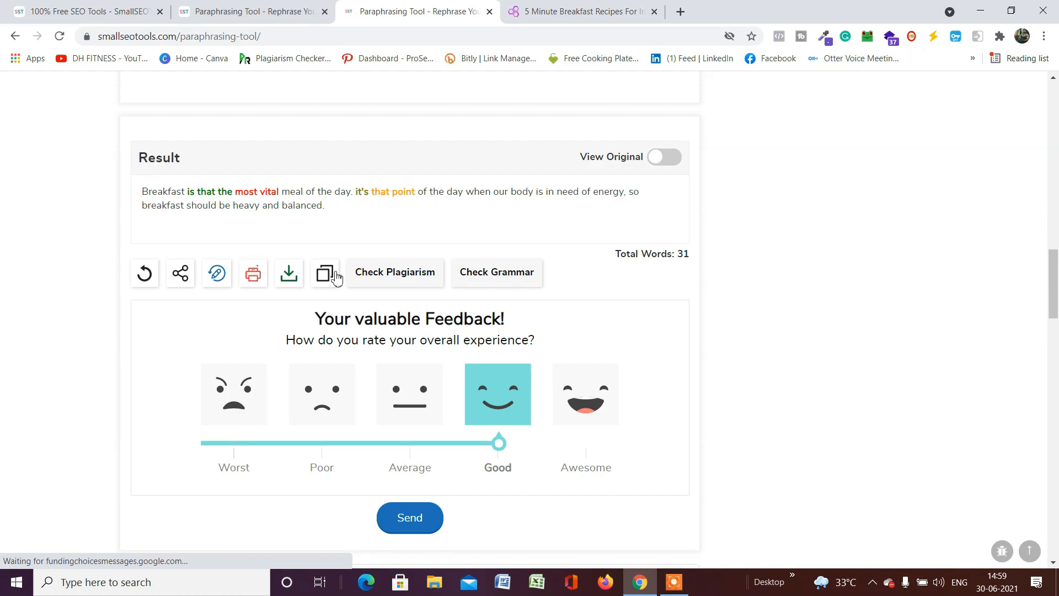
scroll(395, 243, "down", 3)
scroll(409, 239, "up", 5)
scroll(409, 238, "up", 5)
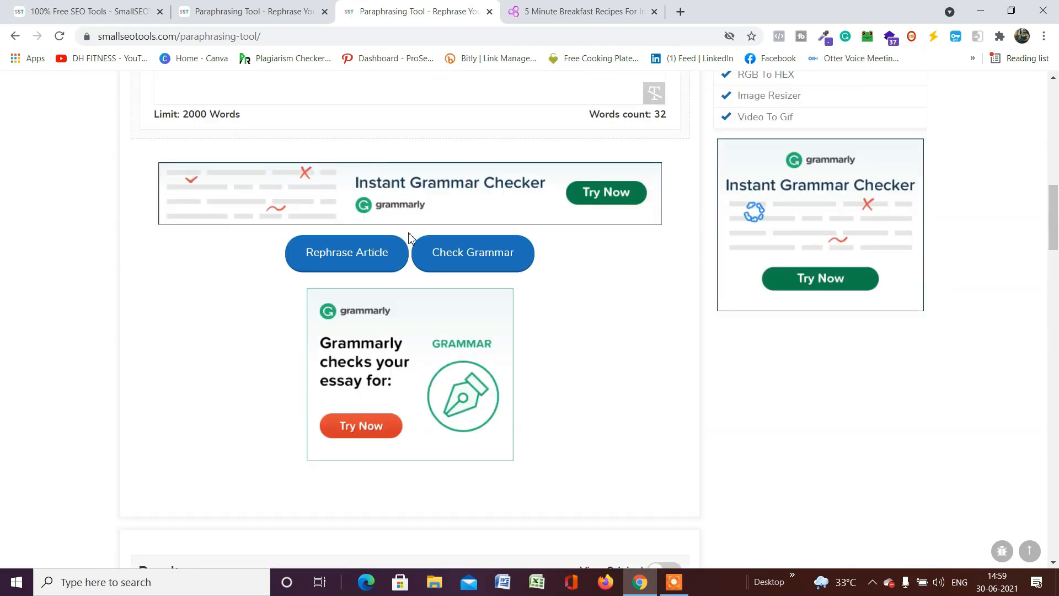
scroll(416, 238, "down", 6)
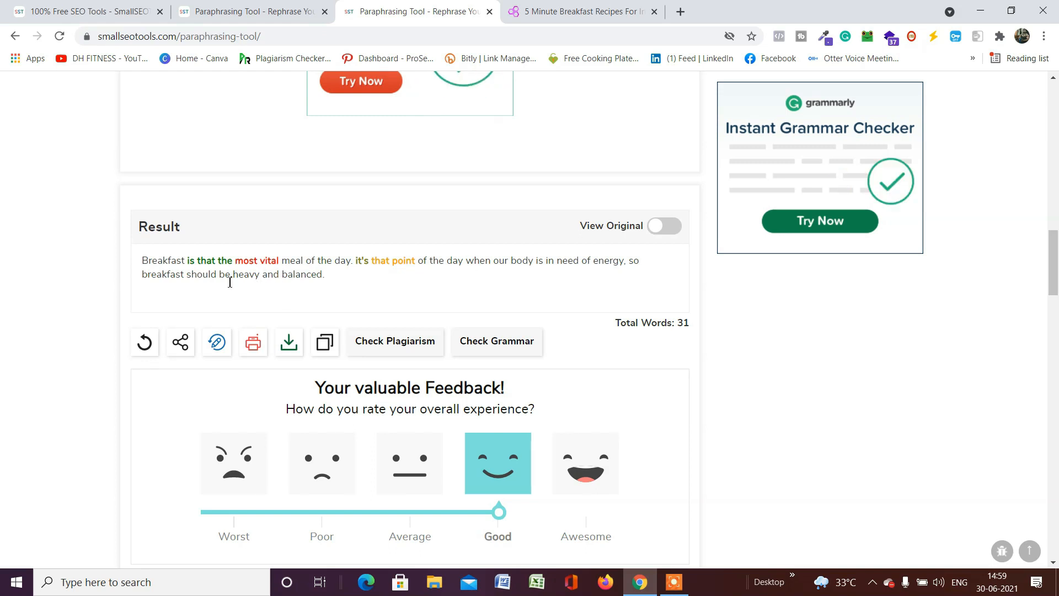
Step: Replace "most vital" in the paraphrased result with the suggestion "most significant" and close the word suggestions without adding a custom word
left_click(257, 263)
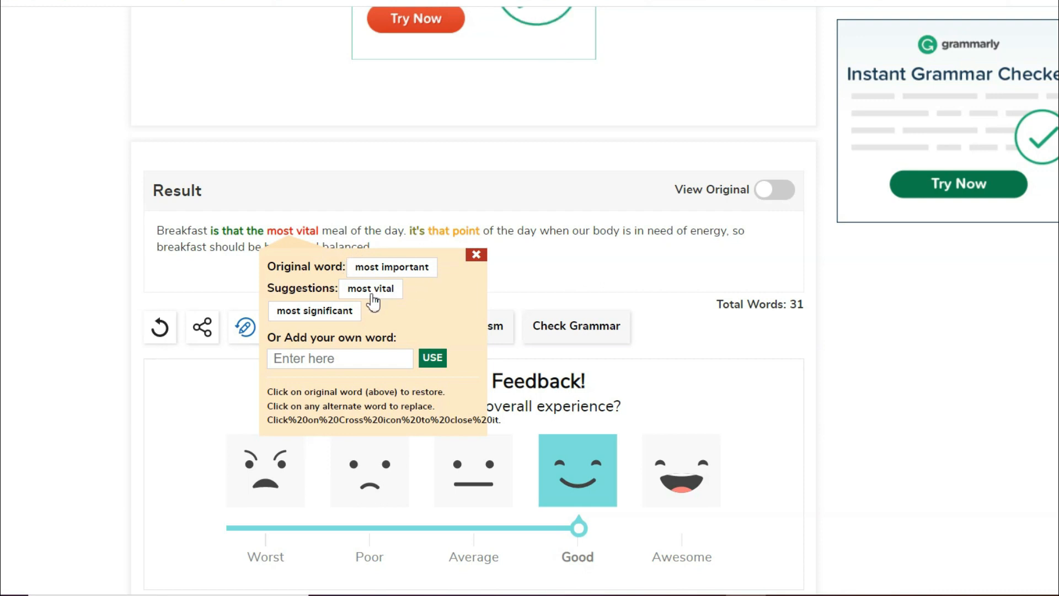
left_click(319, 316)
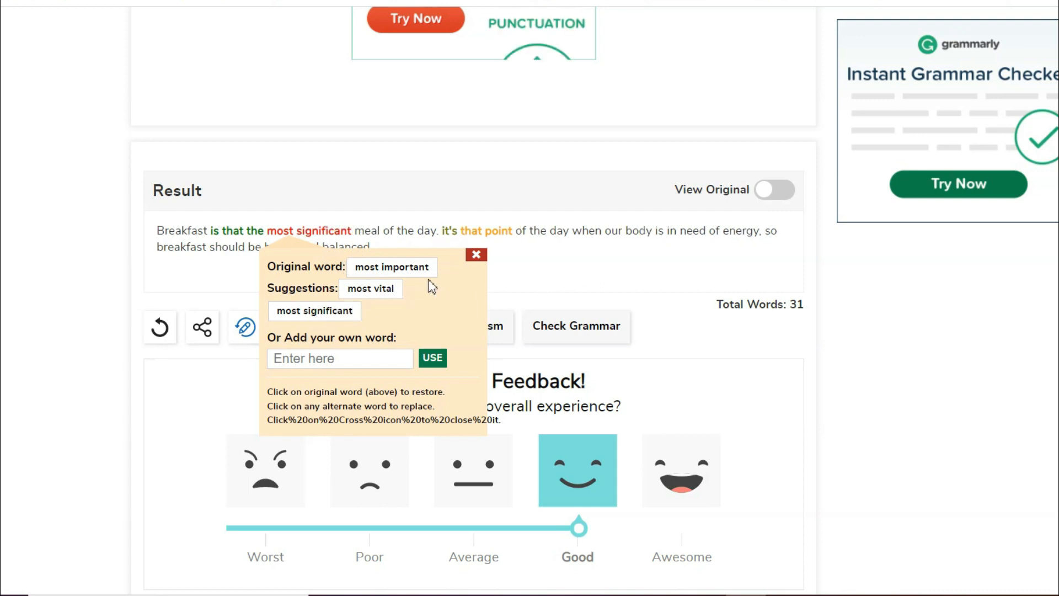
left_click(372, 360)
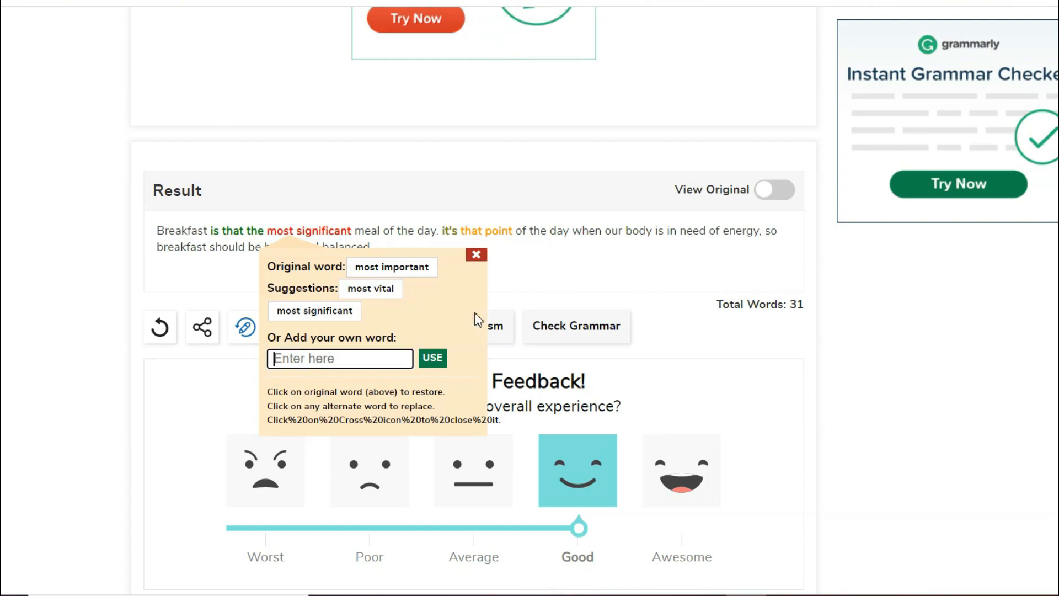
left_click(475, 255)
Step: Open the Word Combiner tool from the home page's text content tools and view its three keyword boxes
scroll(546, 265, "up", 4)
scroll(549, 265, "down", 13)
scroll(551, 265, "up", 8)
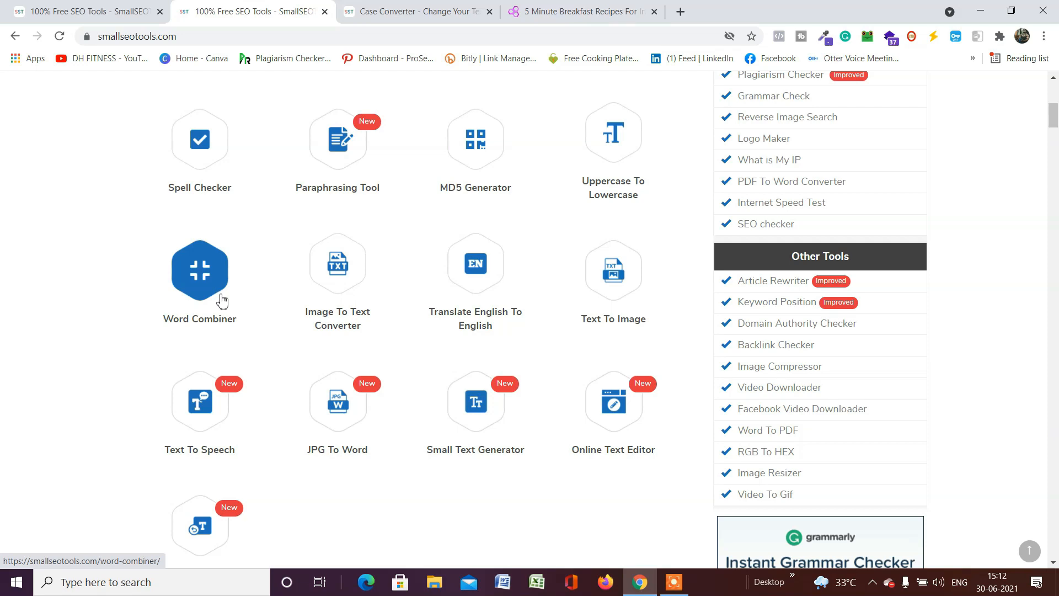
left_click(203, 285)
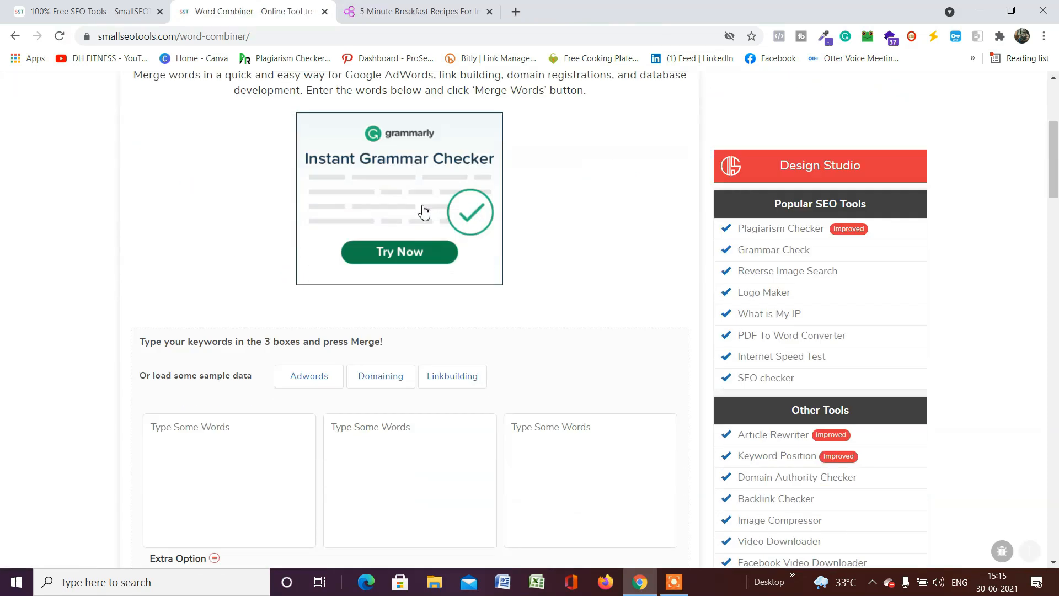
scroll(429, 210, "down", 3)
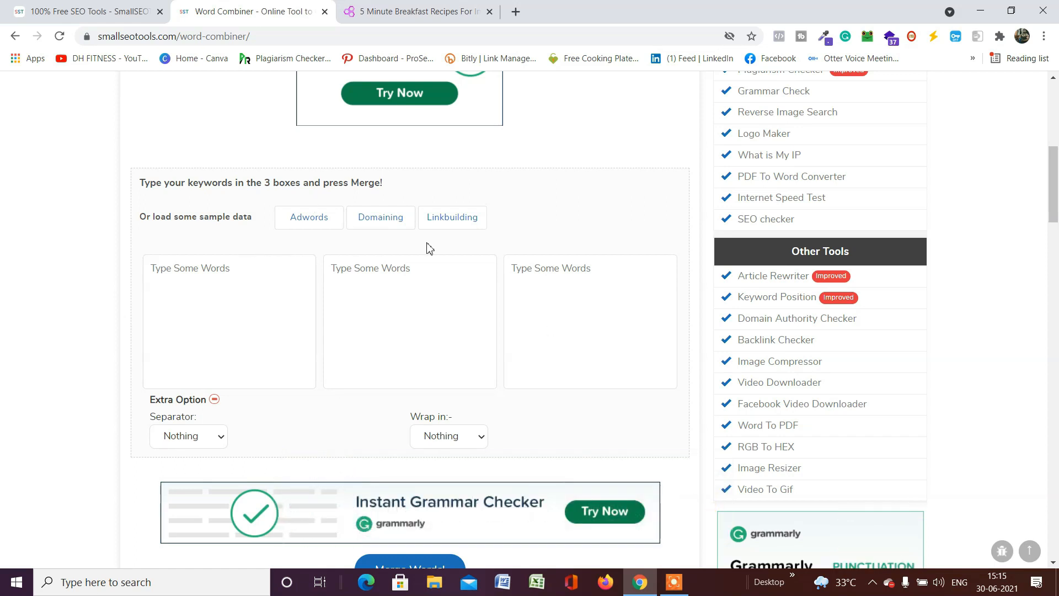
Step: Load the Adwords, Domaining and Linkbuilding sample keywords in turn, then fill the three boxes with the Adwords set again
left_click(319, 224)
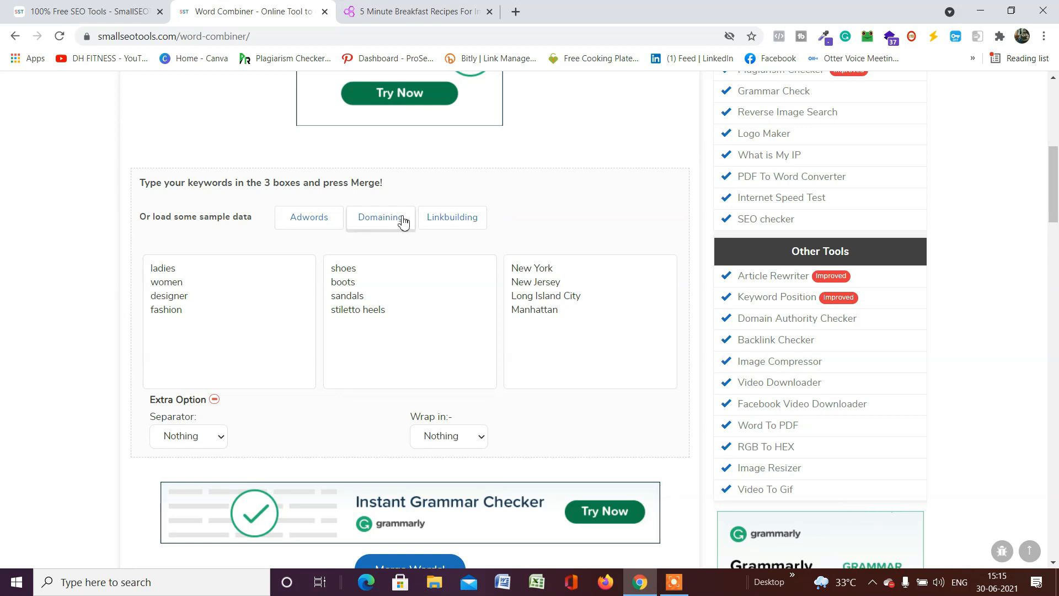
left_click(401, 217)
left_click(448, 217)
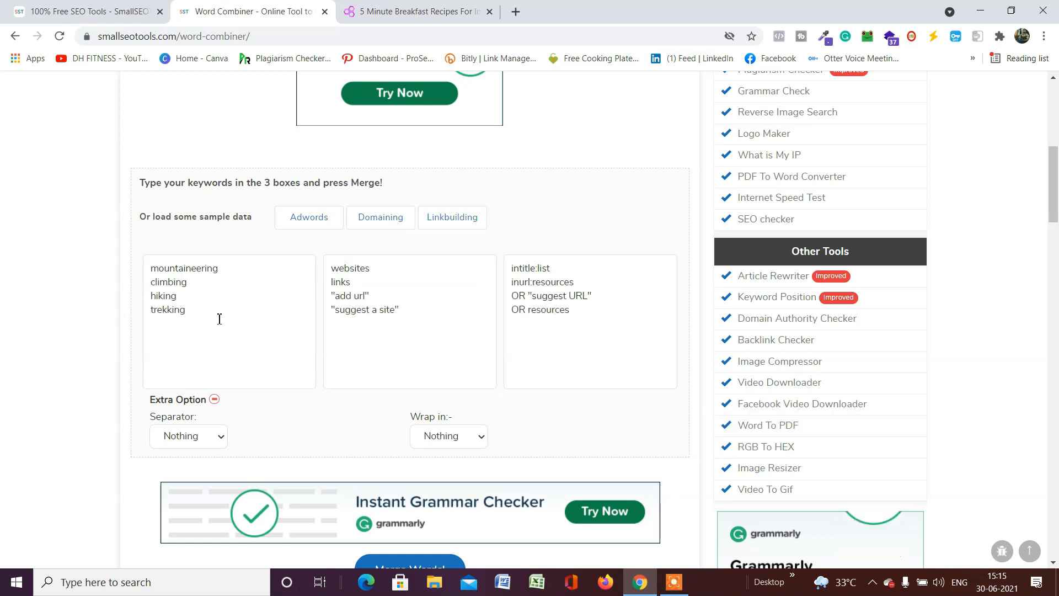
left_click(306, 223)
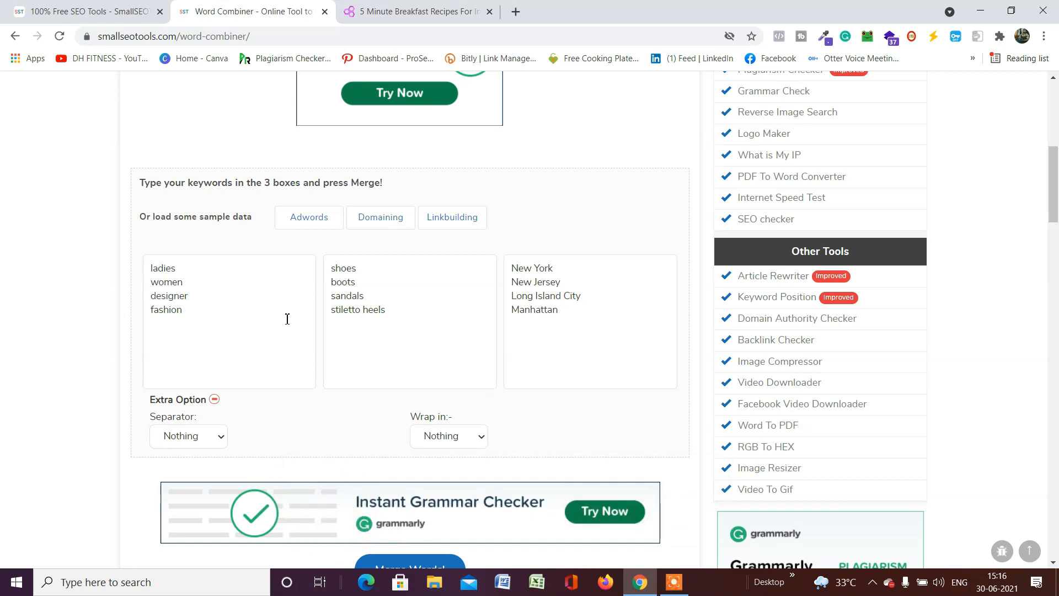
scroll(324, 303, "down", 2)
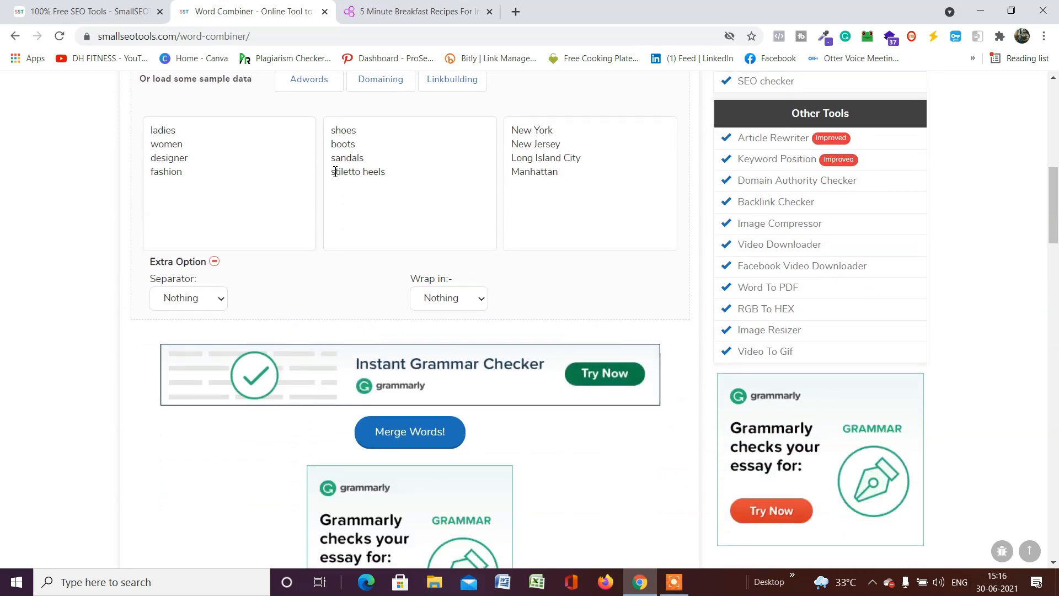
Step: Set the extra options for the Adwords keywords to a "+" separator and wrapping in "( )"
scroll(335, 171, "up", 1)
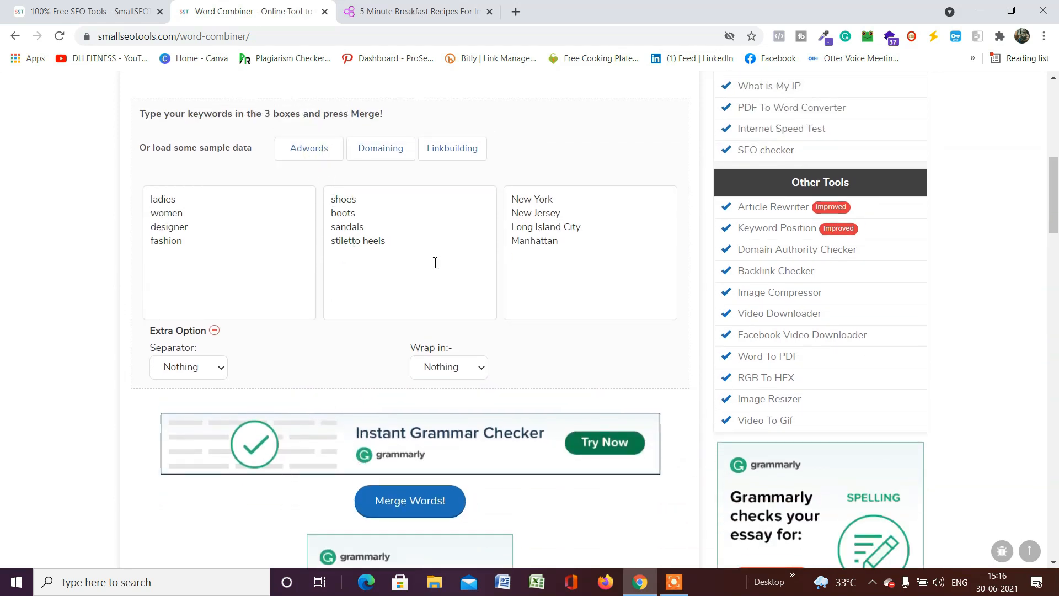
scroll(224, 299, "down", 1)
left_click(213, 304)
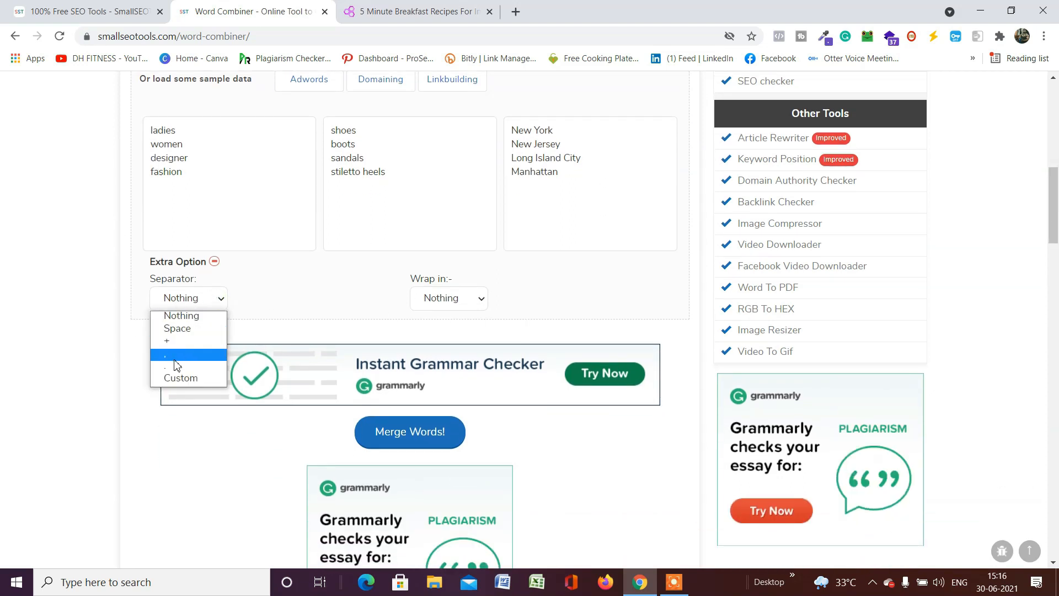
left_click(470, 299)
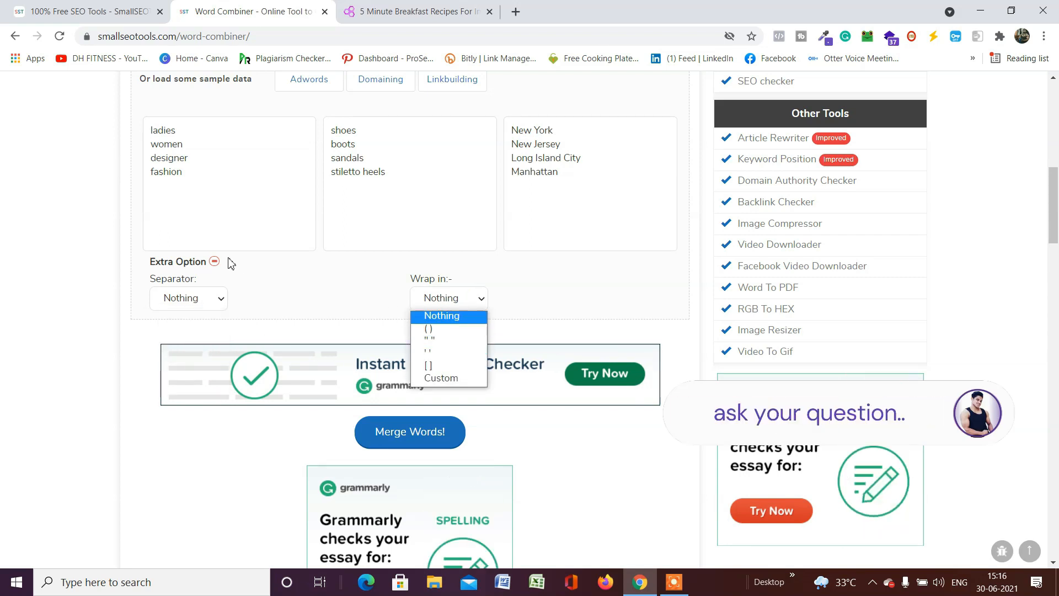
left_click(190, 306)
left_click(182, 341)
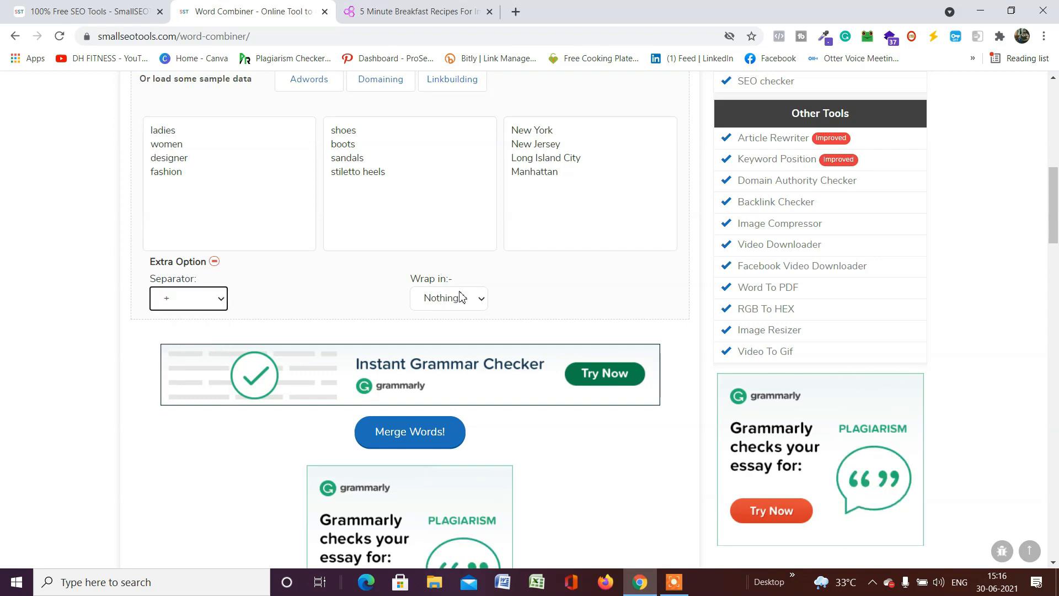
left_click(461, 297)
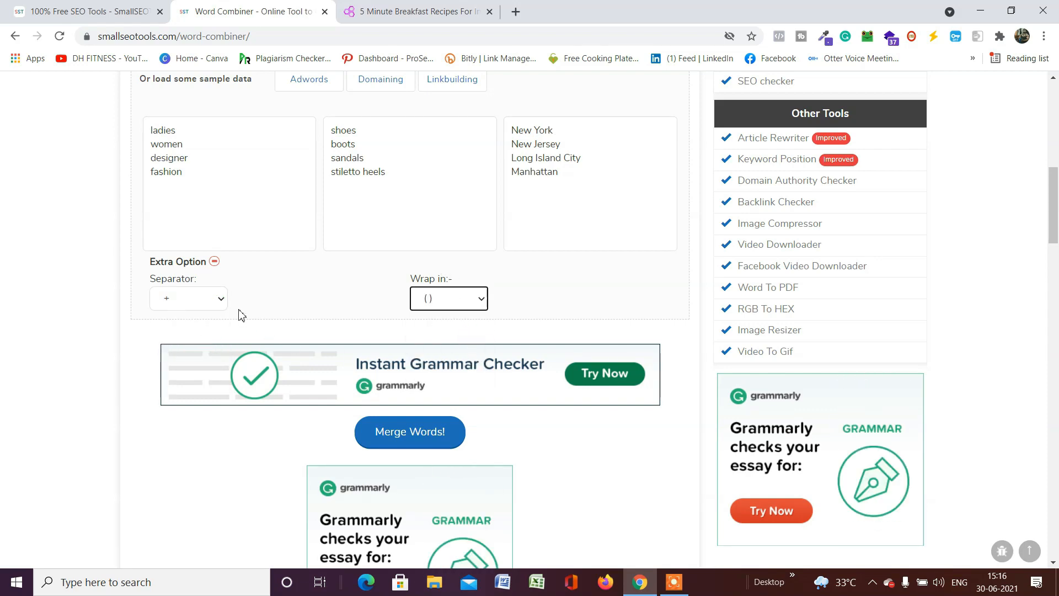
Step: Merge the words from the three keyword boxes and complete the motorcycle image verification
scroll(428, 214, "down", 2)
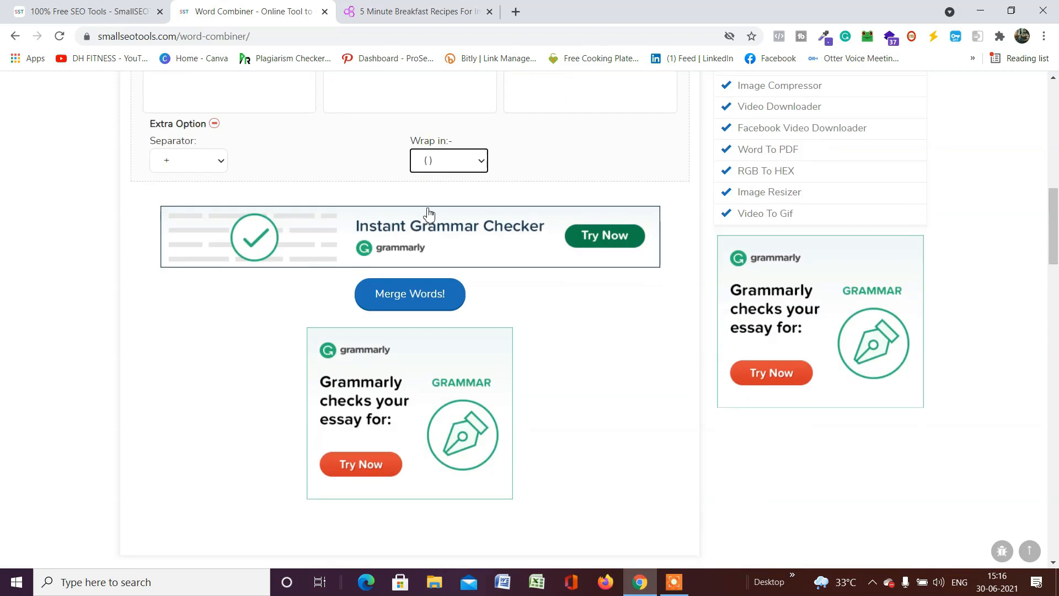
left_click(432, 295)
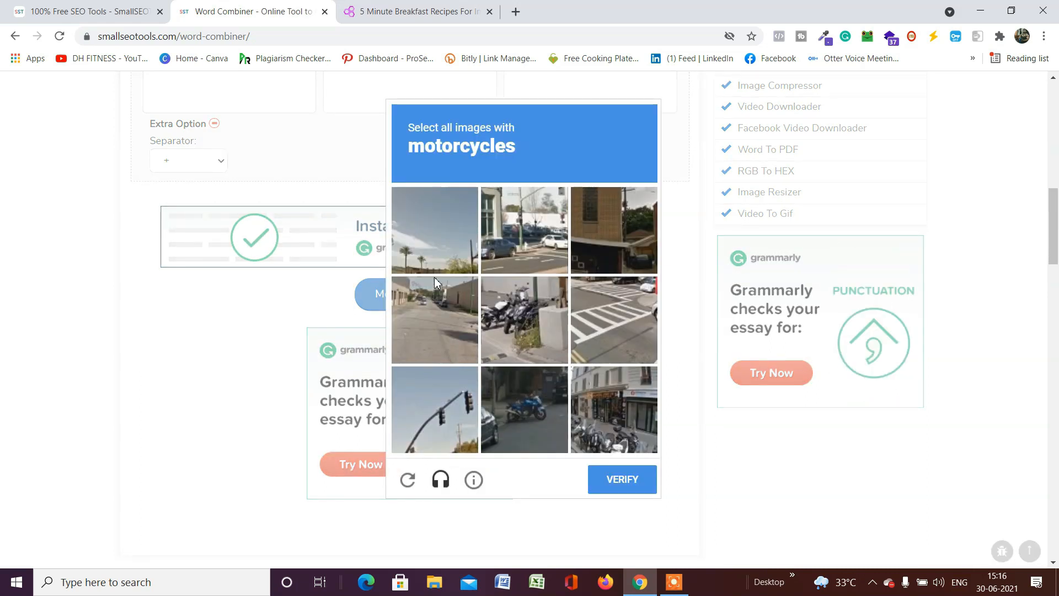
left_click(520, 313)
left_click(507, 386)
left_click(629, 429)
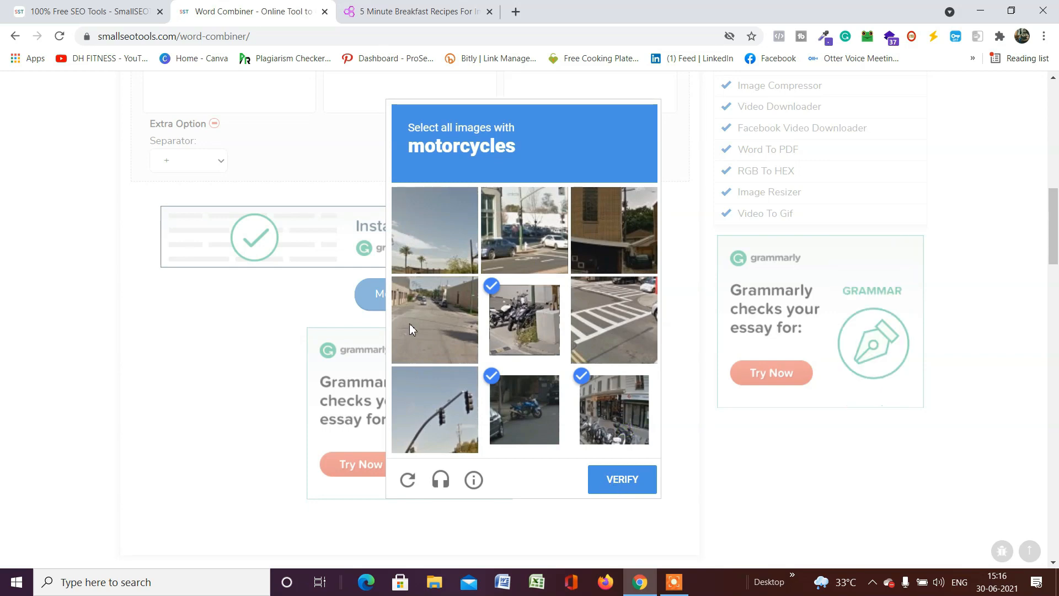
left_click(621, 479)
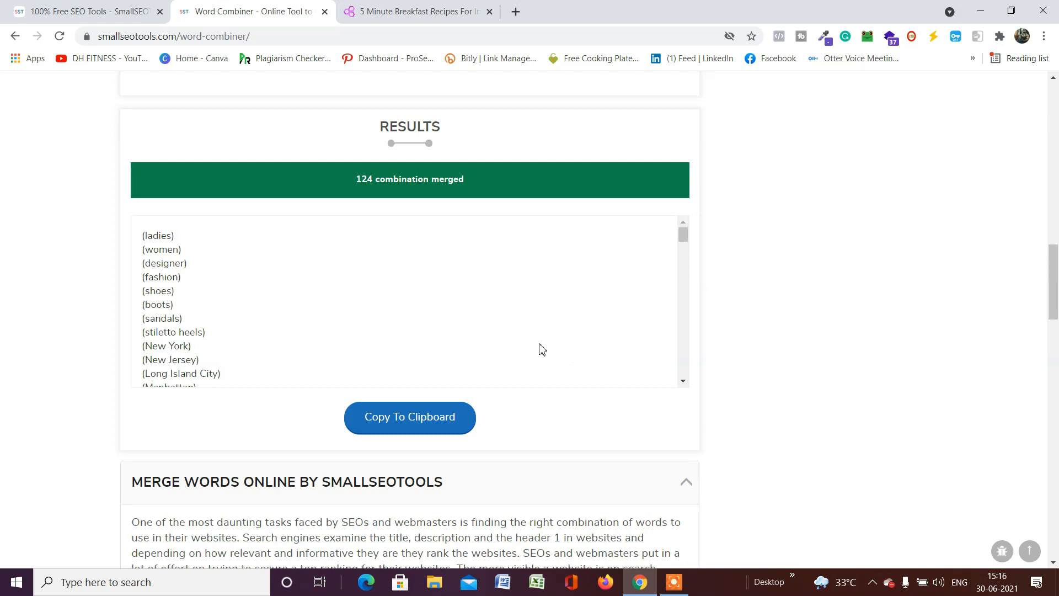
Step: Examine the merged results, comparing the single keywords with the two-word and three-word combinations
scroll(499, 256, "down", 5)
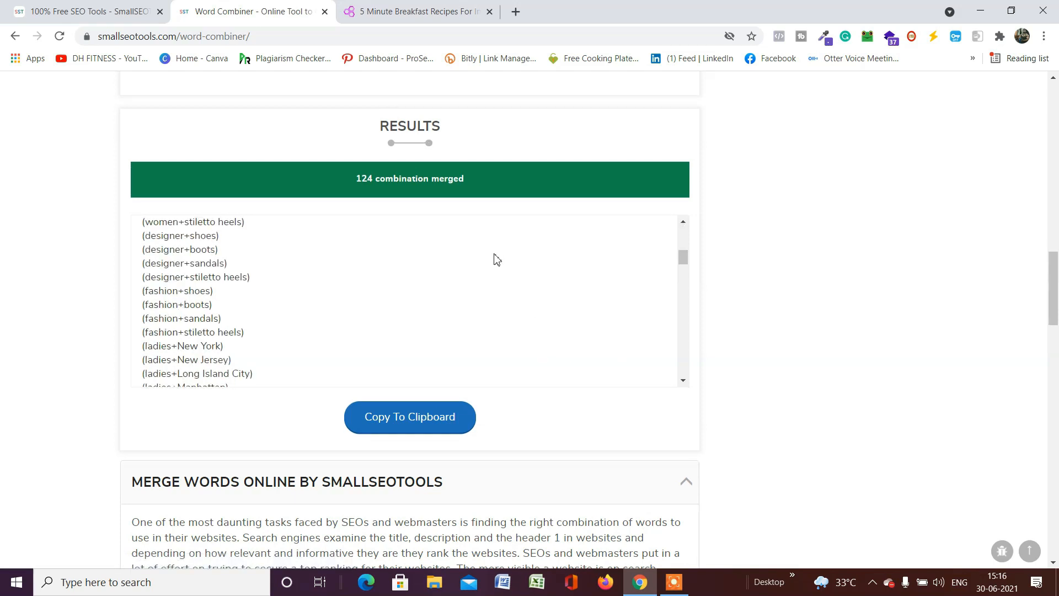
scroll(498, 262, "down", 3)
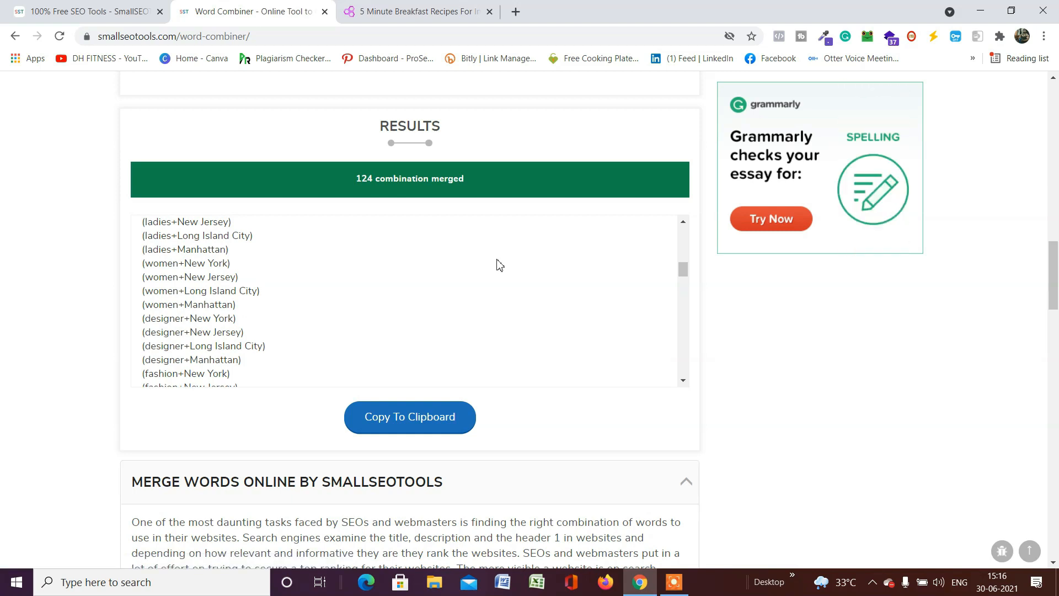
scroll(499, 267, "up", 6)
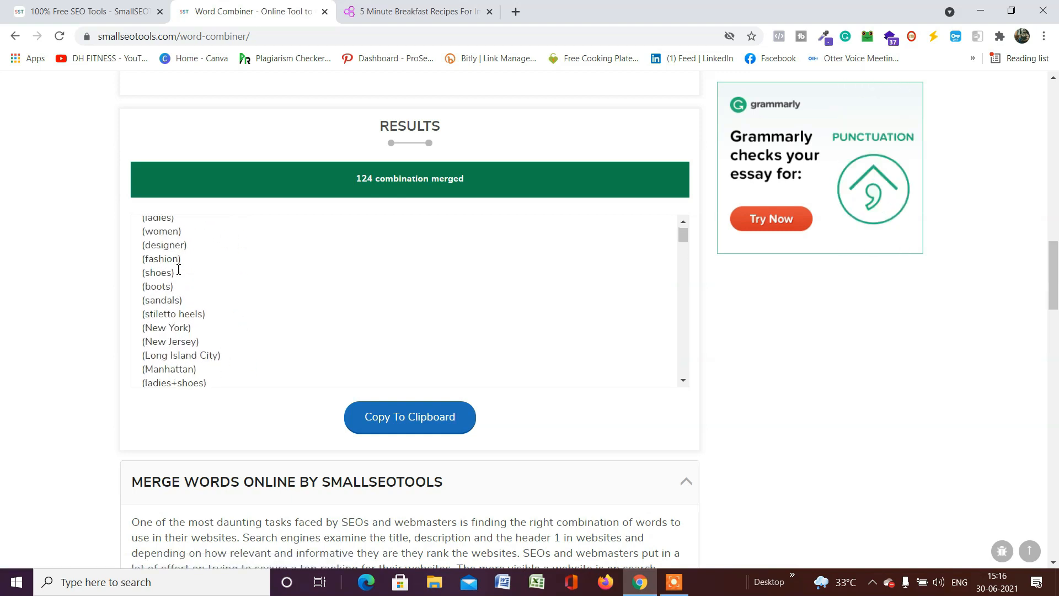
scroll(178, 268, "down", 4)
scroll(309, 284, "up", 2)
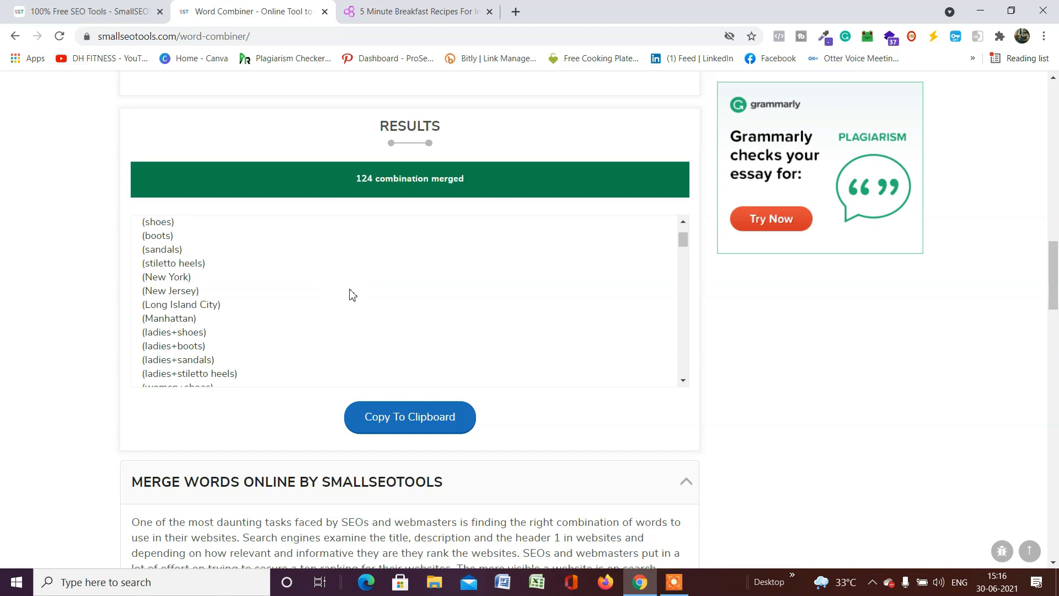
scroll(238, 274, "down", 2)
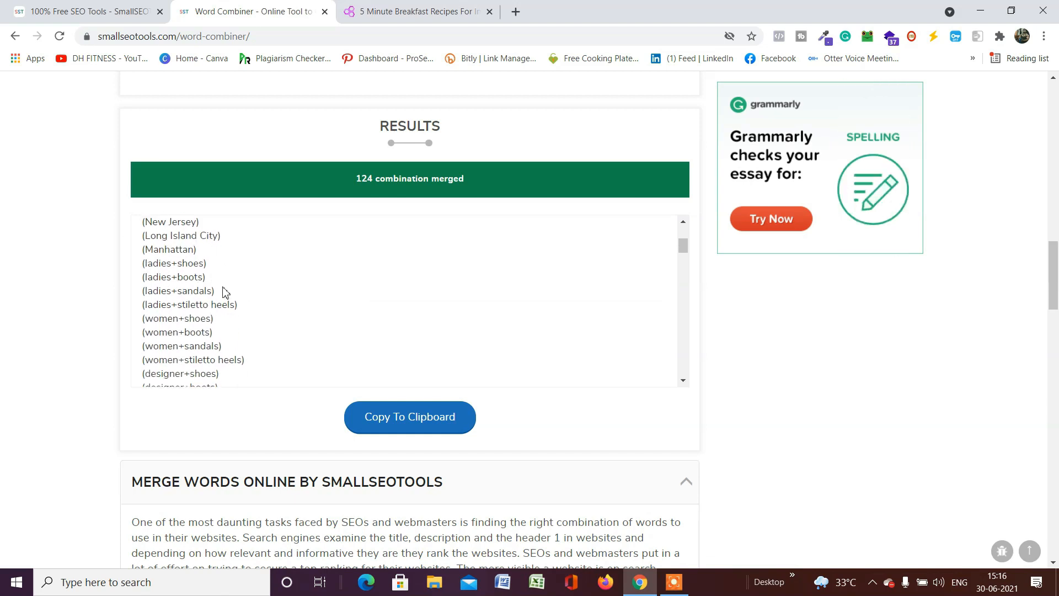
scroll(215, 284, "down", 5)
scroll(204, 289, "down", 10)
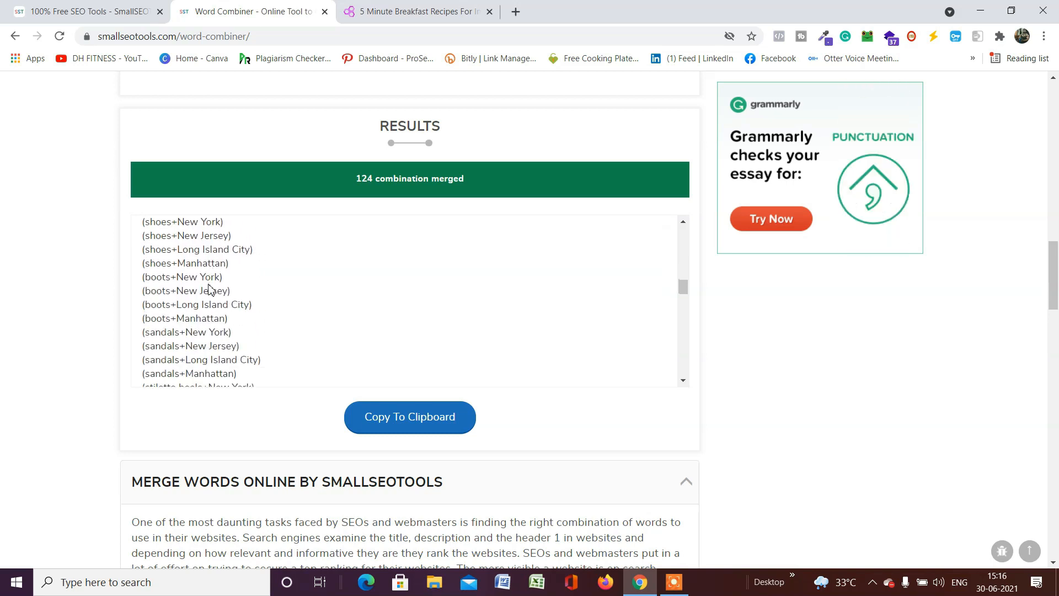
scroll(209, 288, "down", 8)
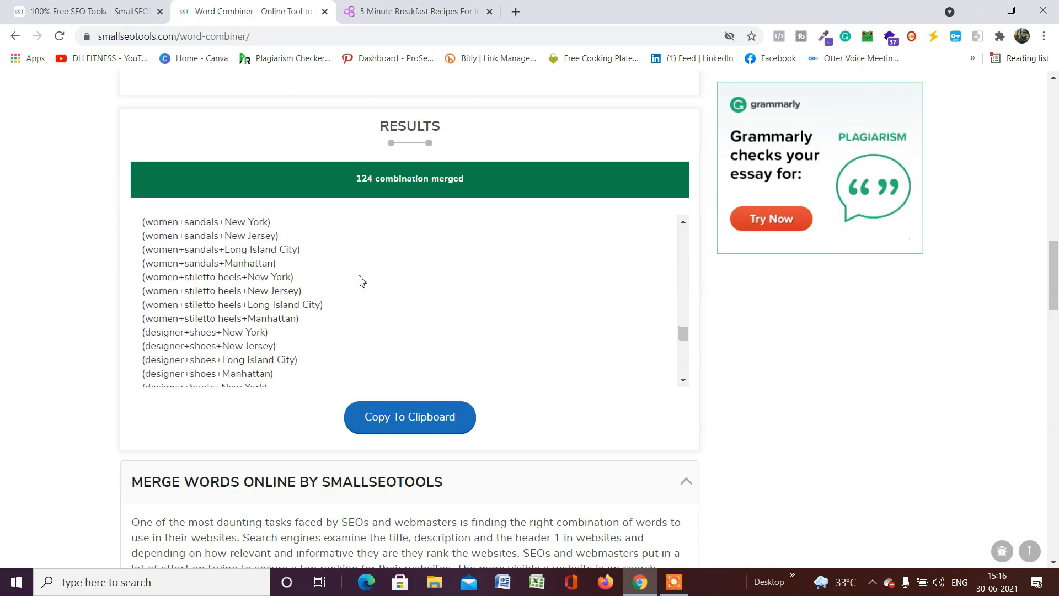
scroll(378, 306, "down", 3)
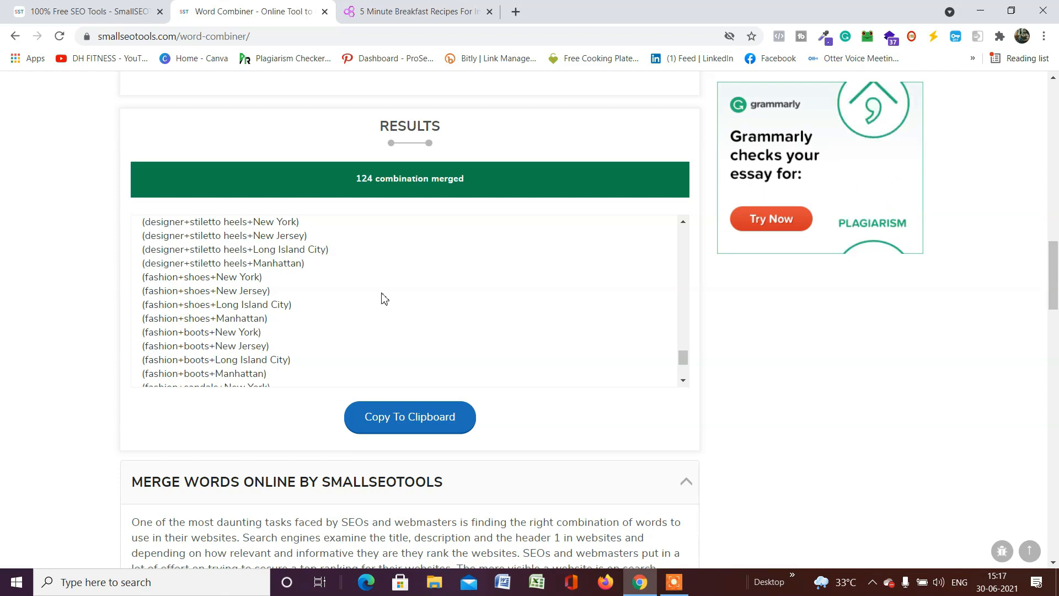
scroll(385, 298, "up", 15)
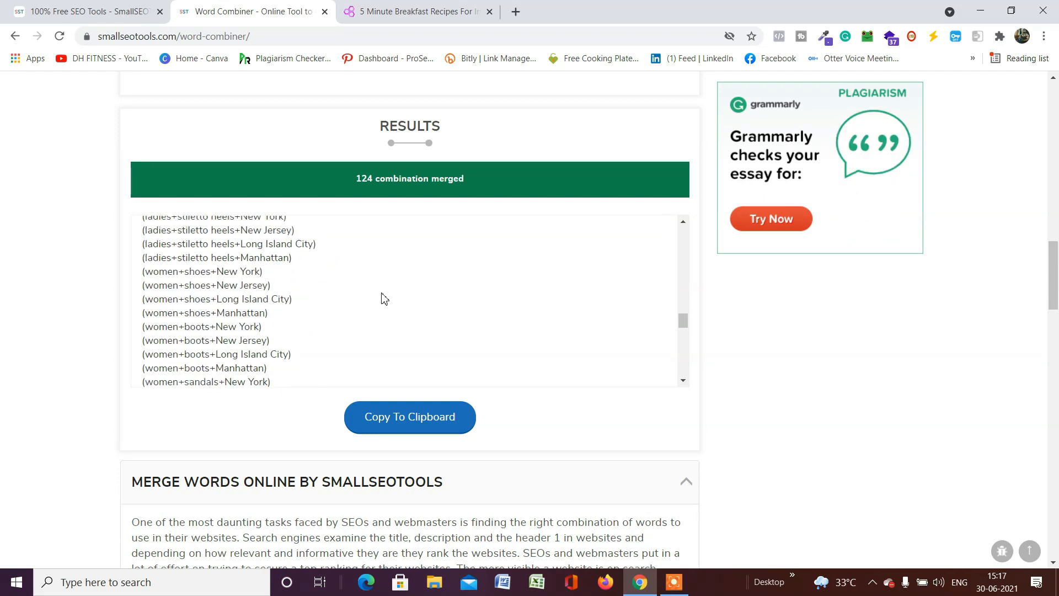
scroll(268, 270, "up", 10)
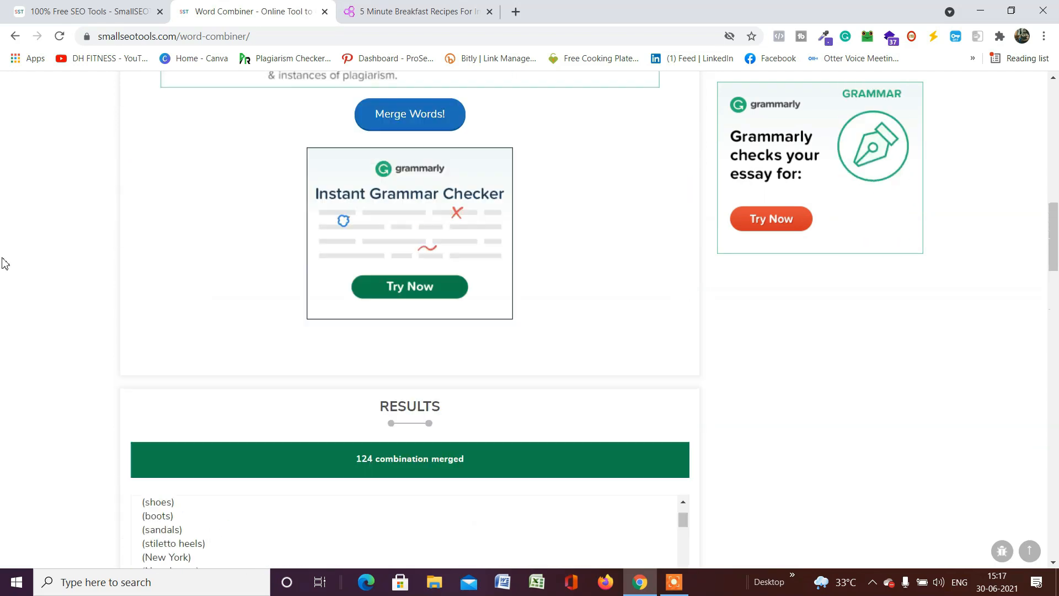
scroll(97, 308, "down", 3)
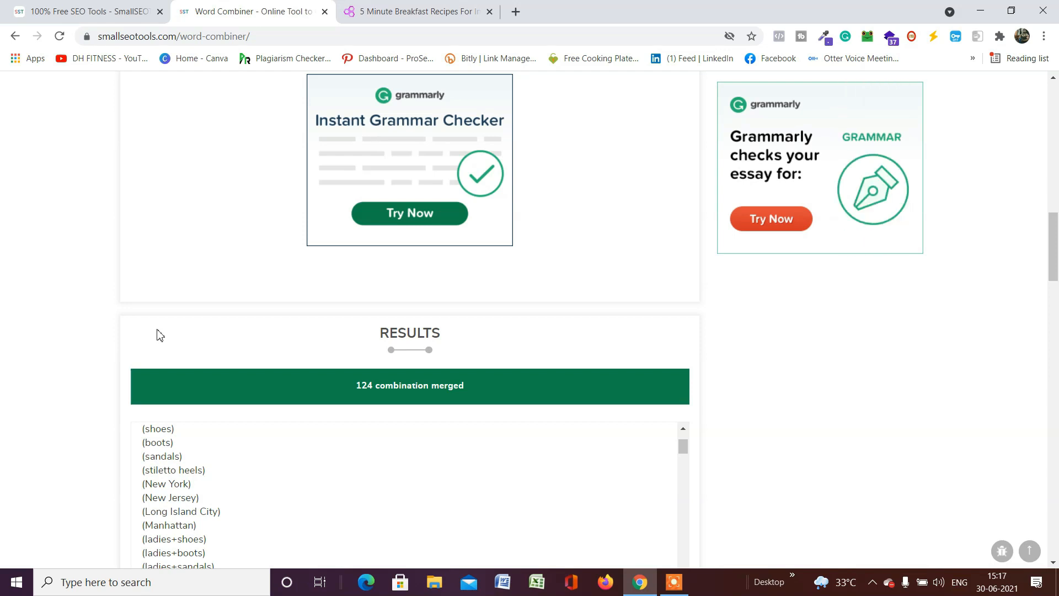
scroll(160, 335, "down", 1)
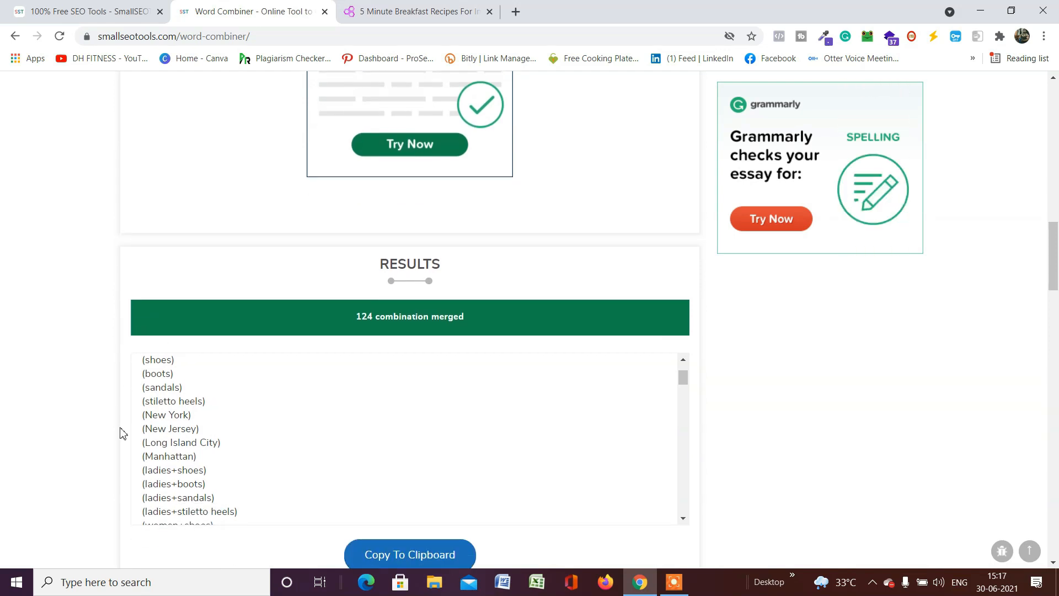
scroll(390, 428, "down", 4)
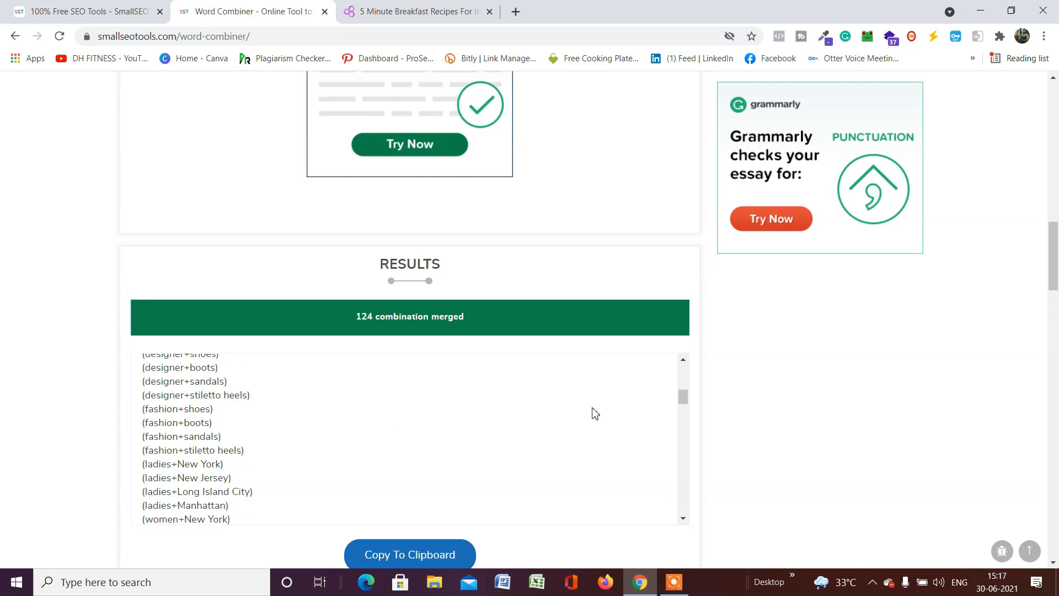
scroll(594, 413, "down", 1)
Step: Return from the Word Combiner to the SmallSEOTools home page and view its remaining text content tools
scroll(19, 309, "up", 12)
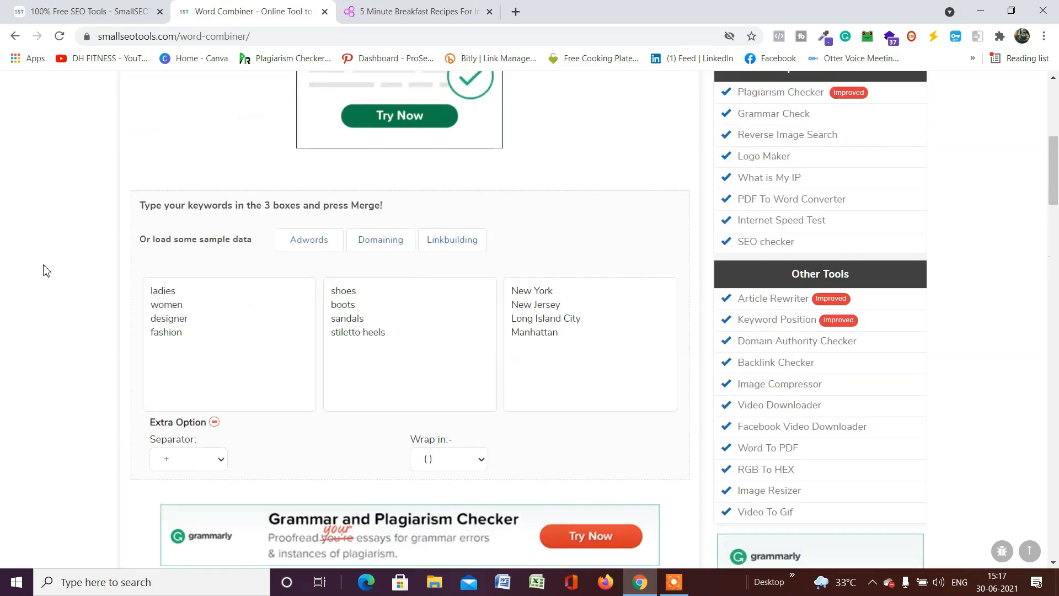
scroll(137, 269, "up", 6)
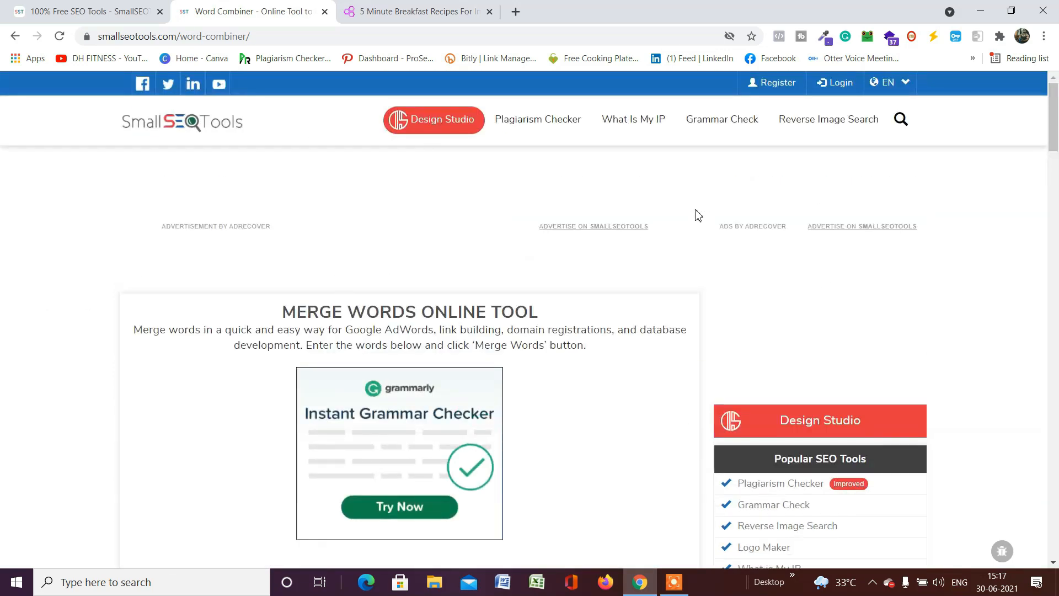
left_click(208, 132)
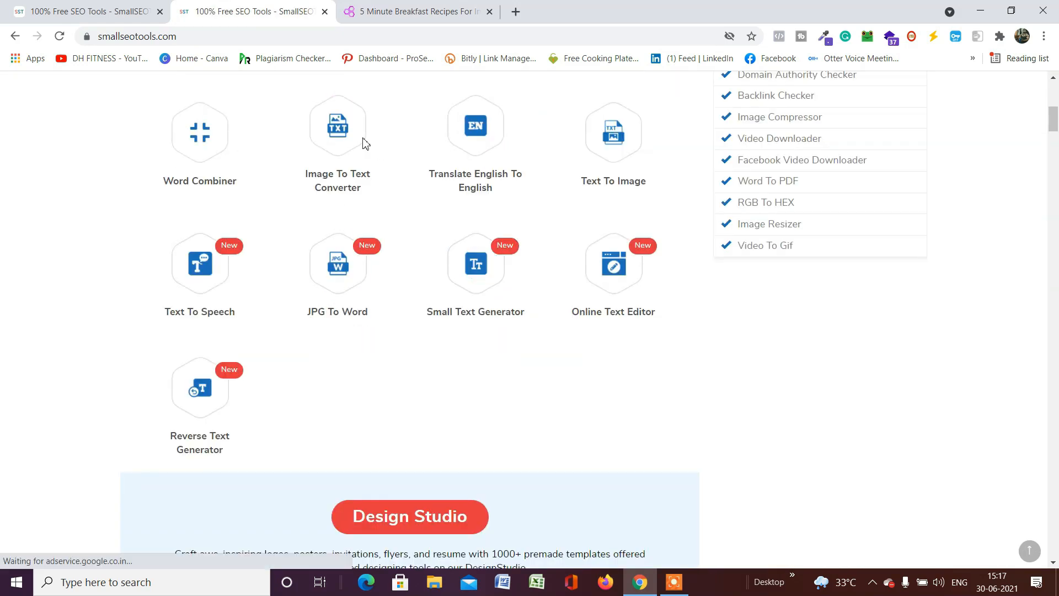